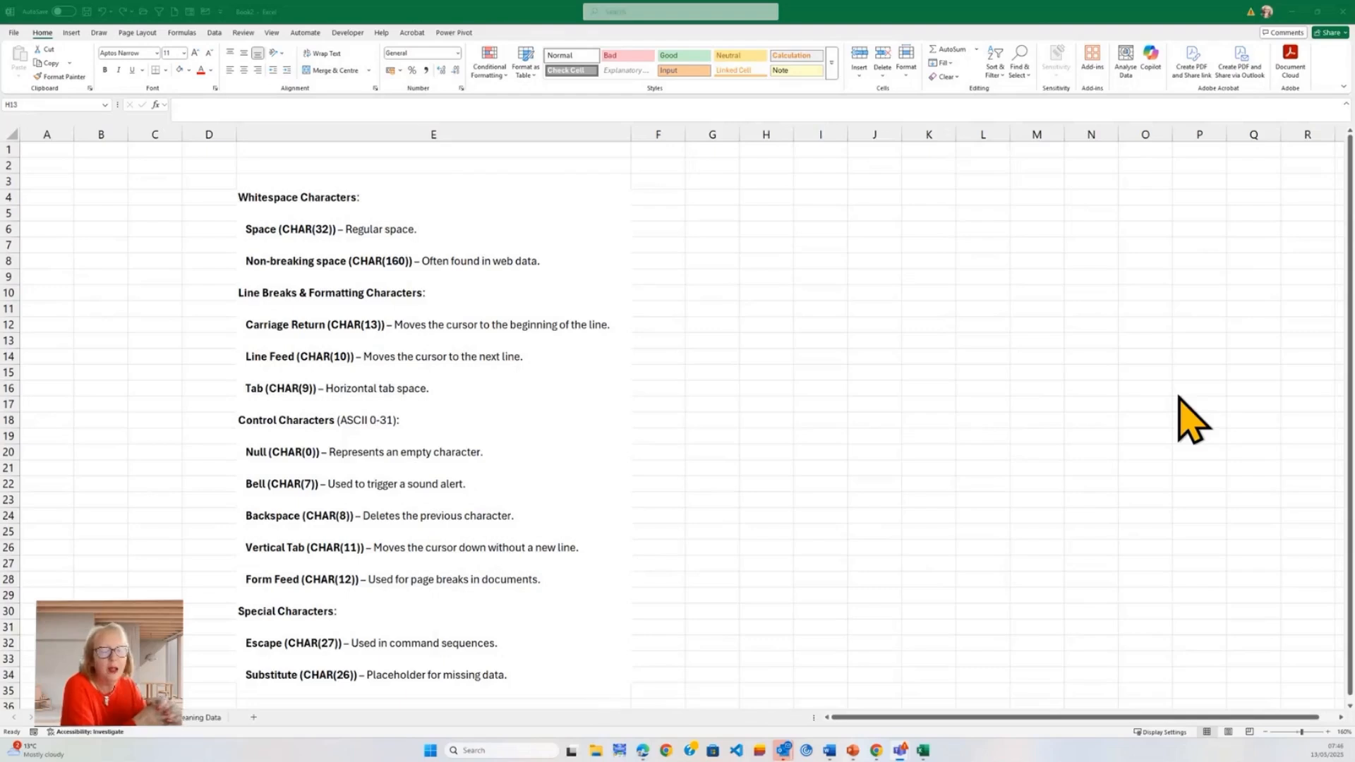
Step: Switch to the worksheet that holds the names list with the Length String and Length Clean String columns
{"action": "left_click", "coordinate": [103, 718]}
{"action": "left_click", "coordinate": [134, 719]}
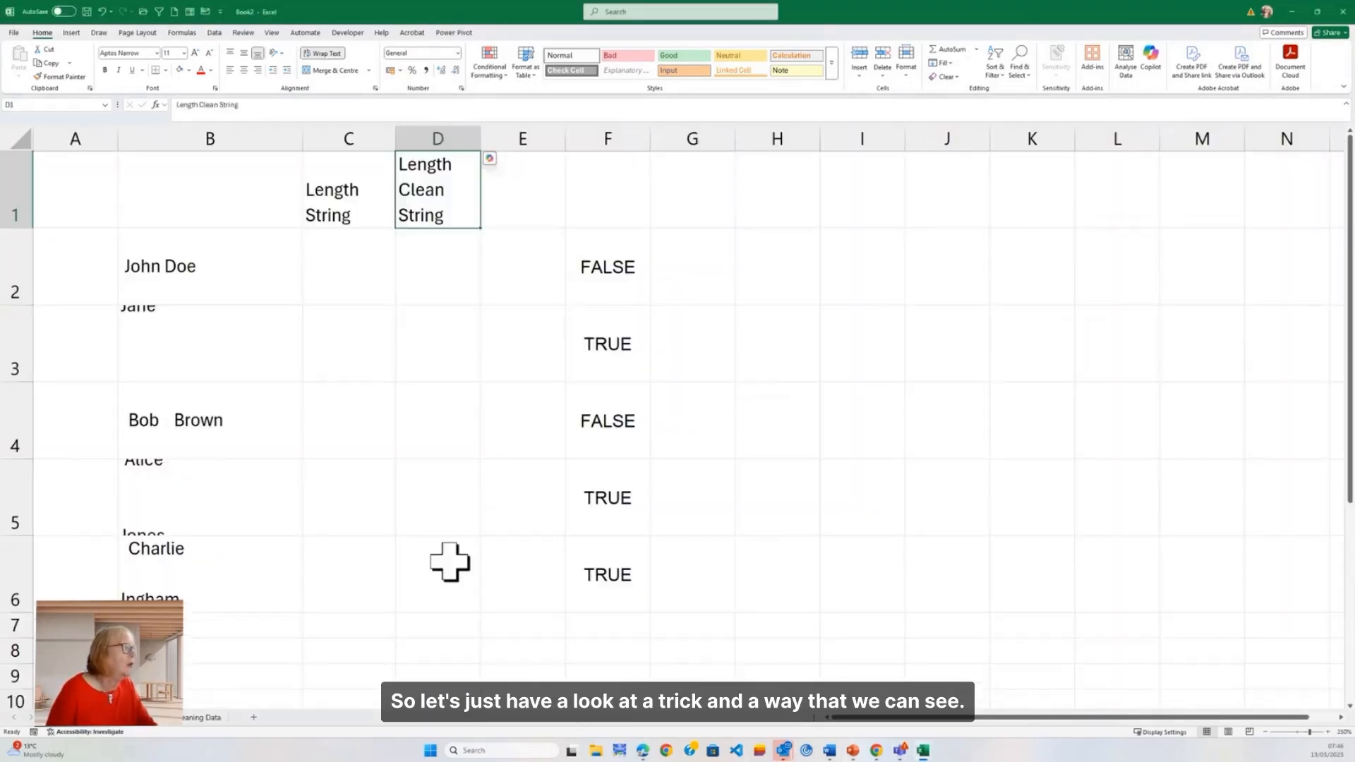
{"action": "scroll", "coordinate": [924, 490], "scroll_direction": "up", "scroll_amount": 2}
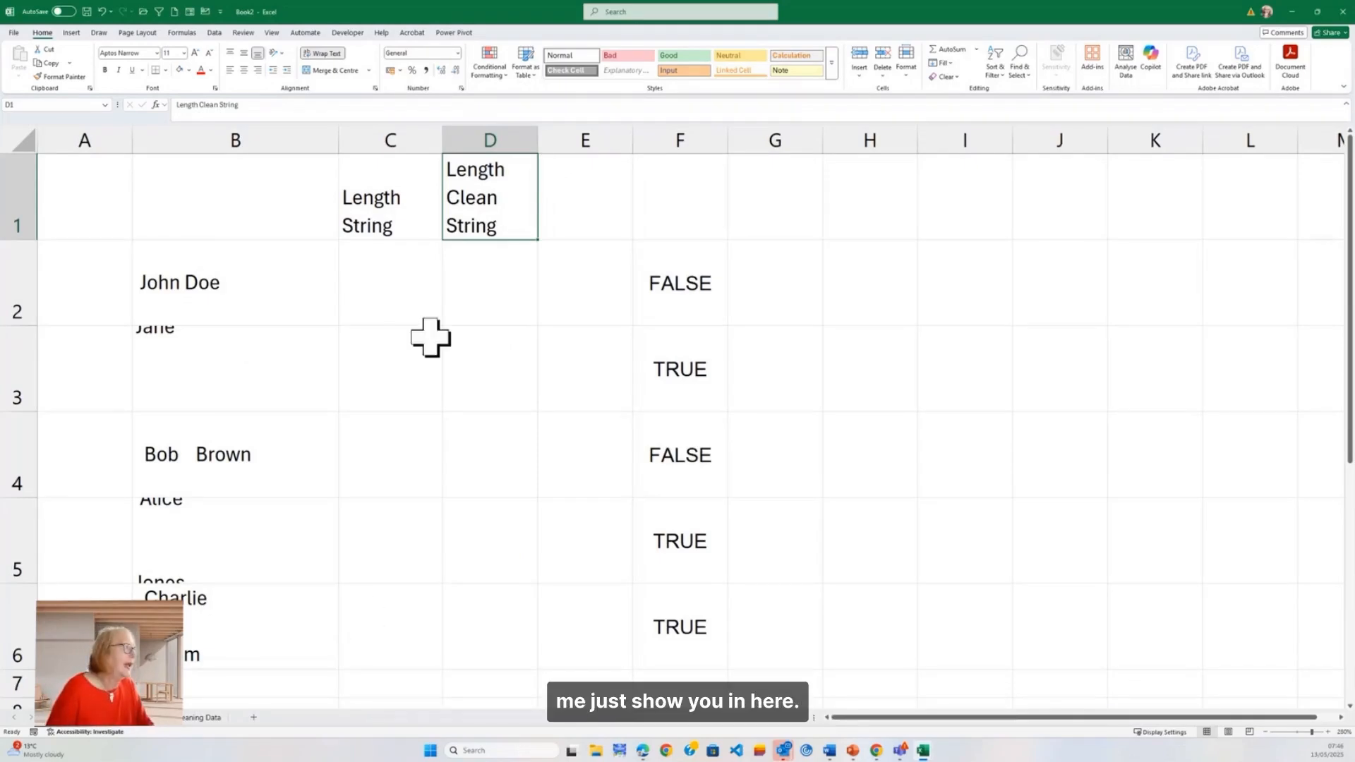
Step: Enter =LEN(B2) in C2 under Length String and fill the formula down to C6
{"action": "left_click", "coordinate": [413, 297]}
{"action": "type", "text": "="}
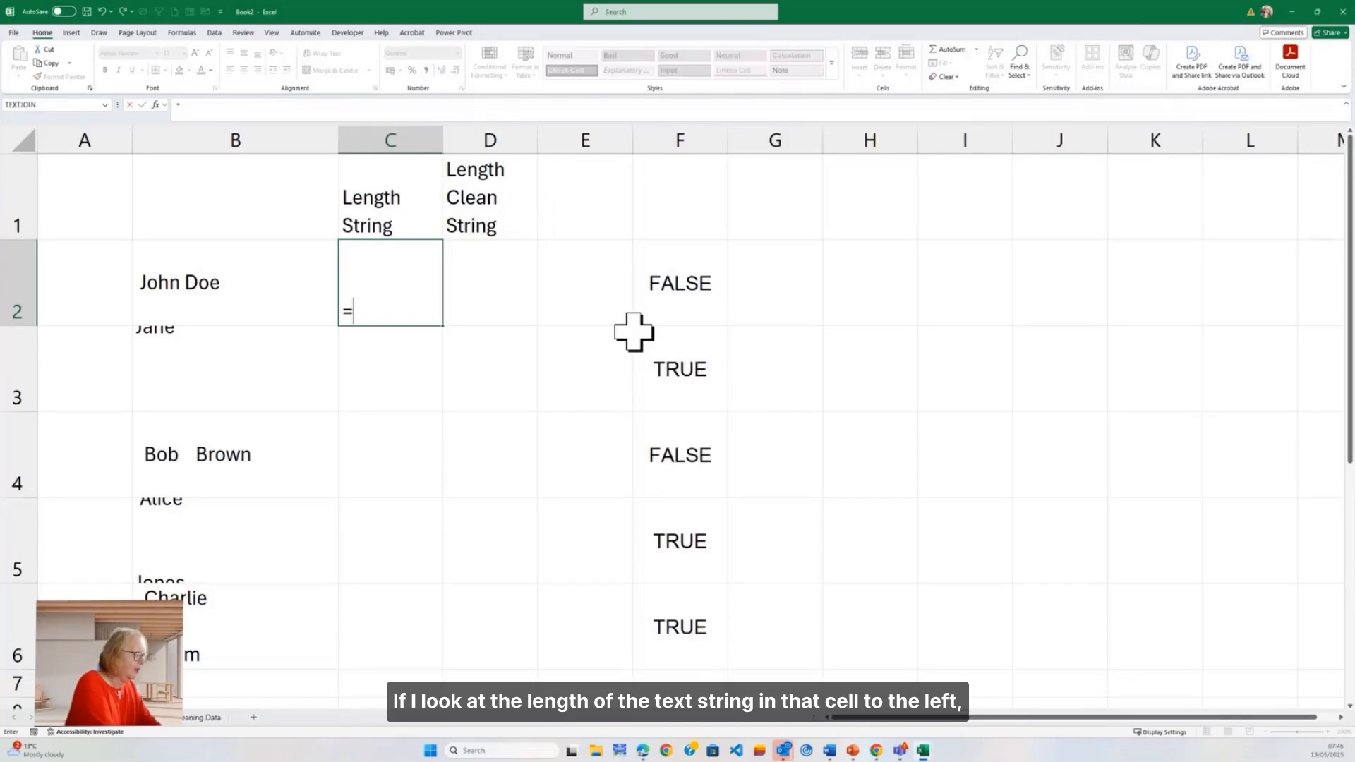
{"action": "type", "text": "len("}
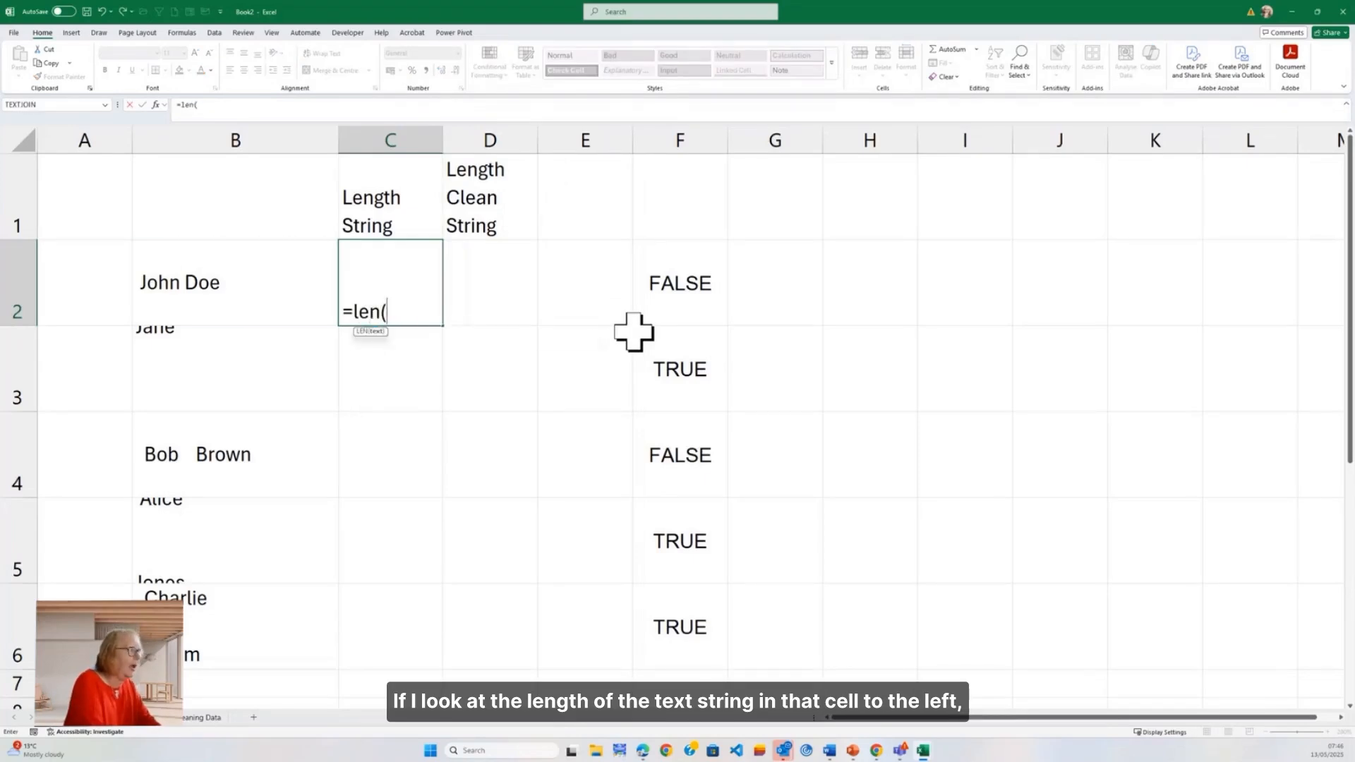
{"action": "key", "text": "Left"}
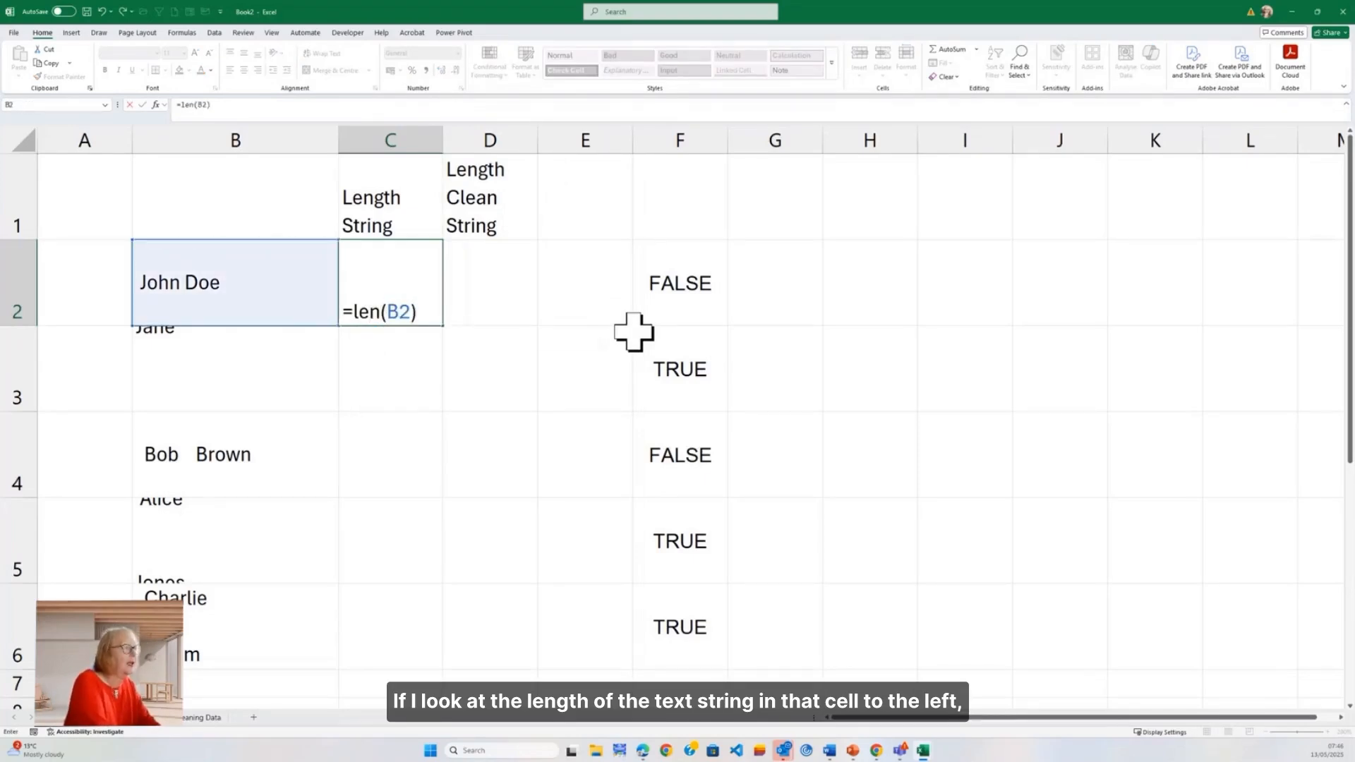
{"action": "key", "text": "Tab"}
{"action": "key", "text": "Left"}
{"action": "key", "text": "Left"}
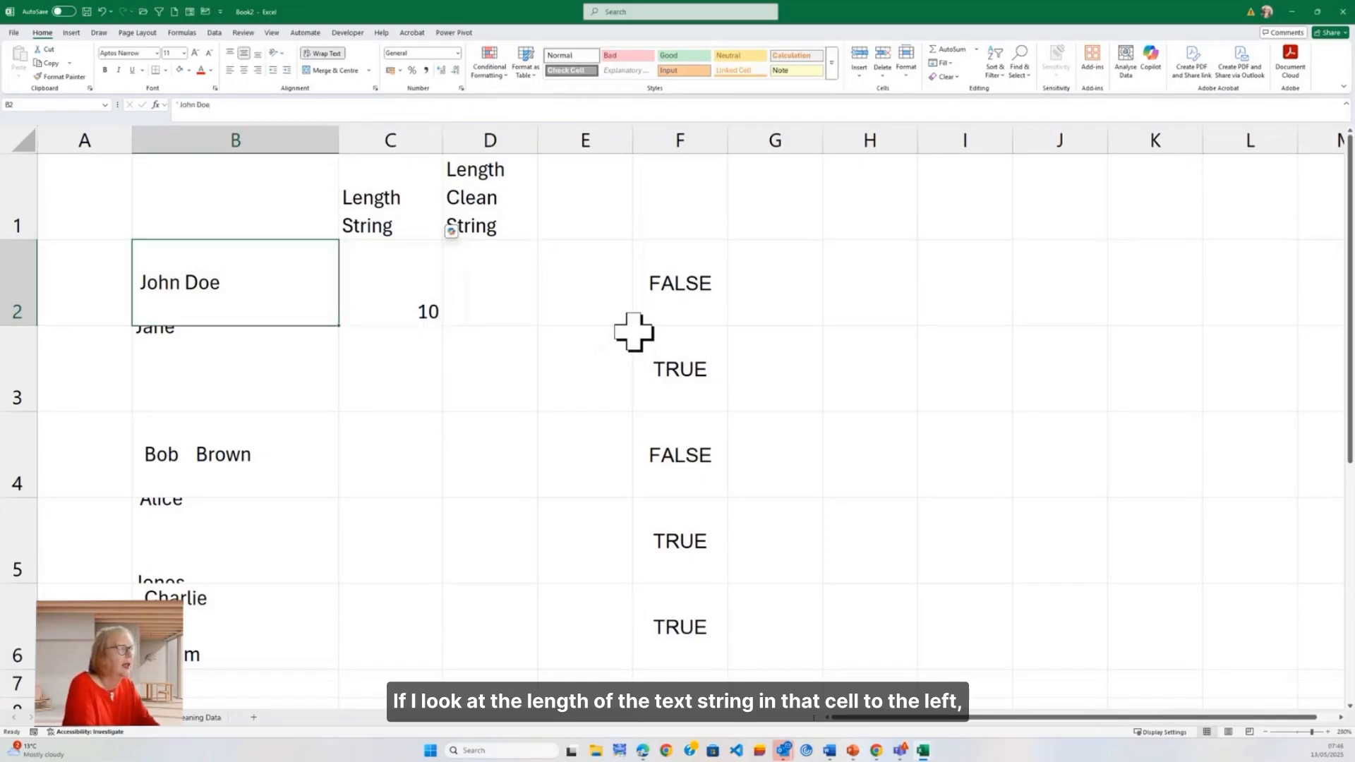
{"action": "left_click", "coordinate": [417, 306]}
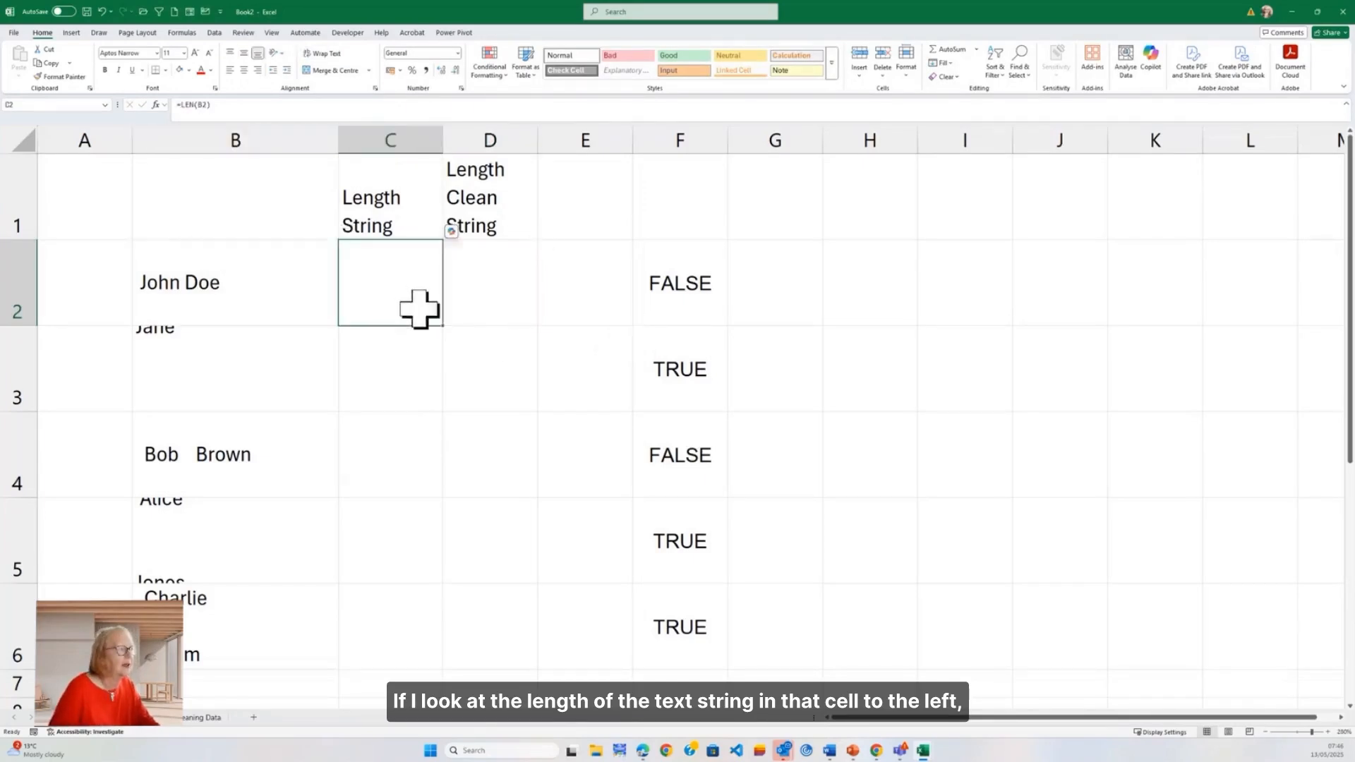
{"action": "double_click", "coordinate": [442, 326]}
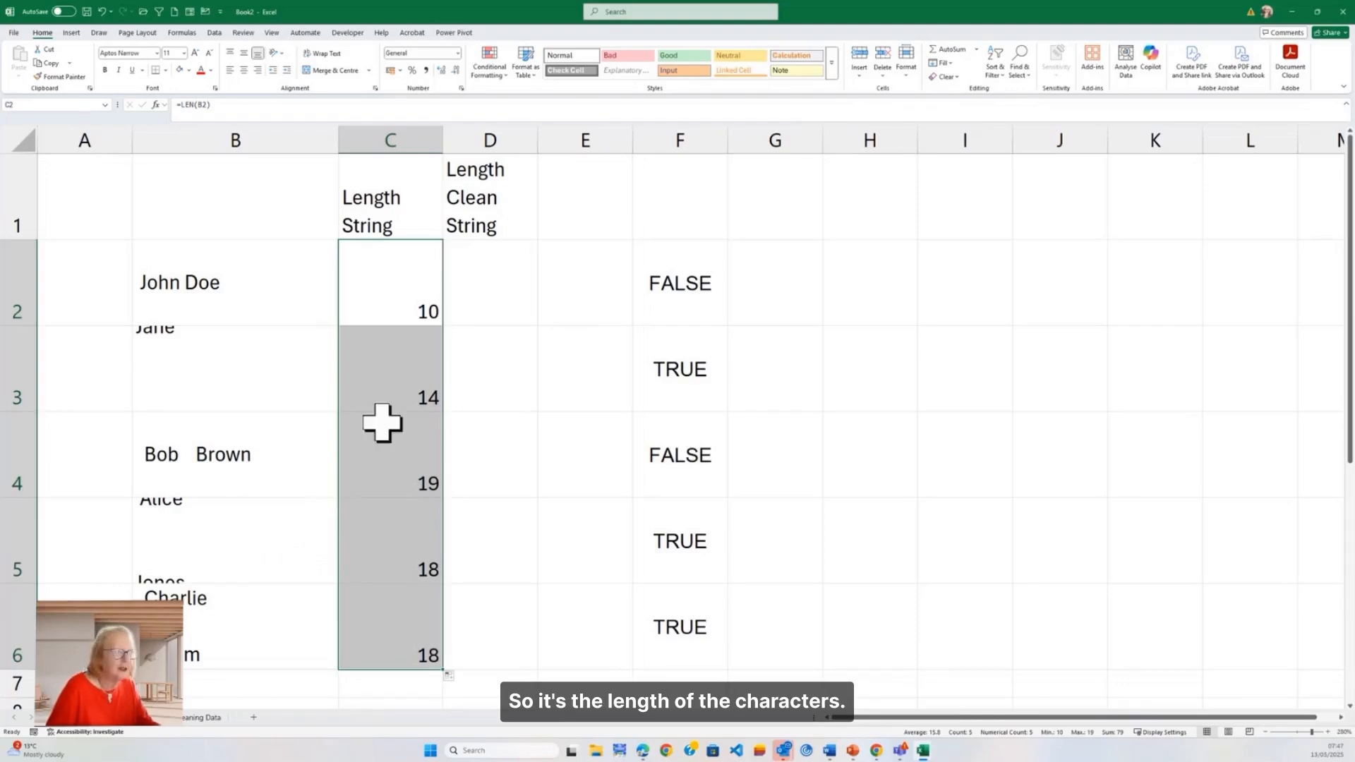
Step: Enter =LEN(CLEAN(B2)) in D2 under Length Clean String and fill the formula down to D6
{"action": "left_click", "coordinate": [494, 304]}
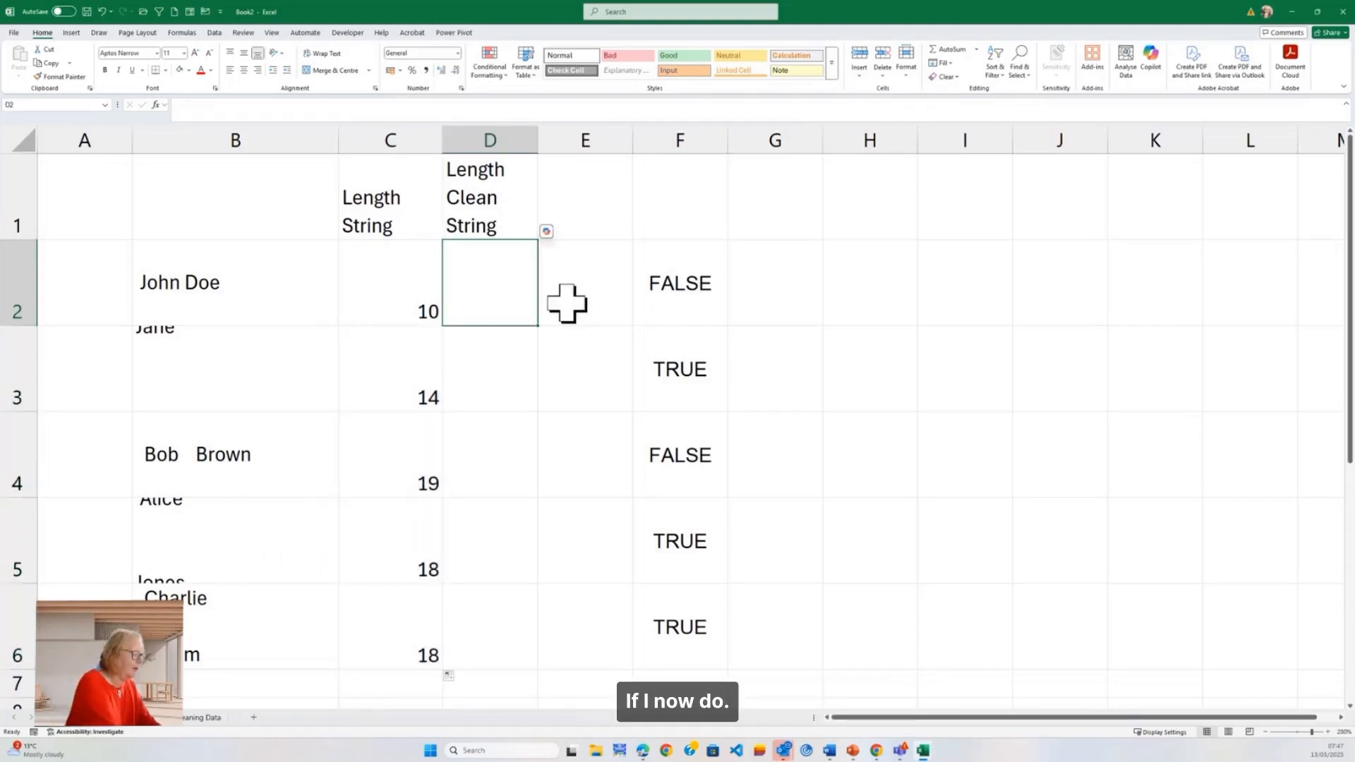
{"action": "type", "text": "=len("}
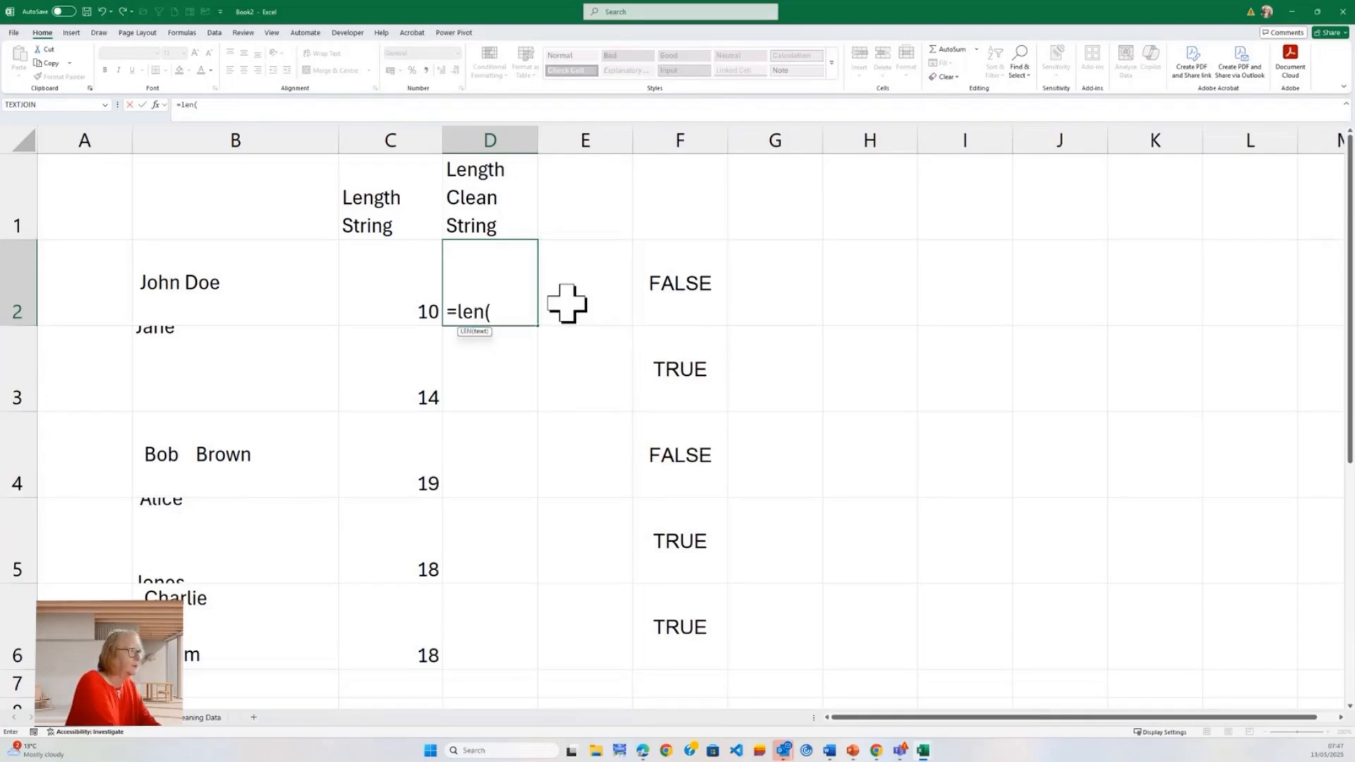
{"action": "type", "text": "cl"}
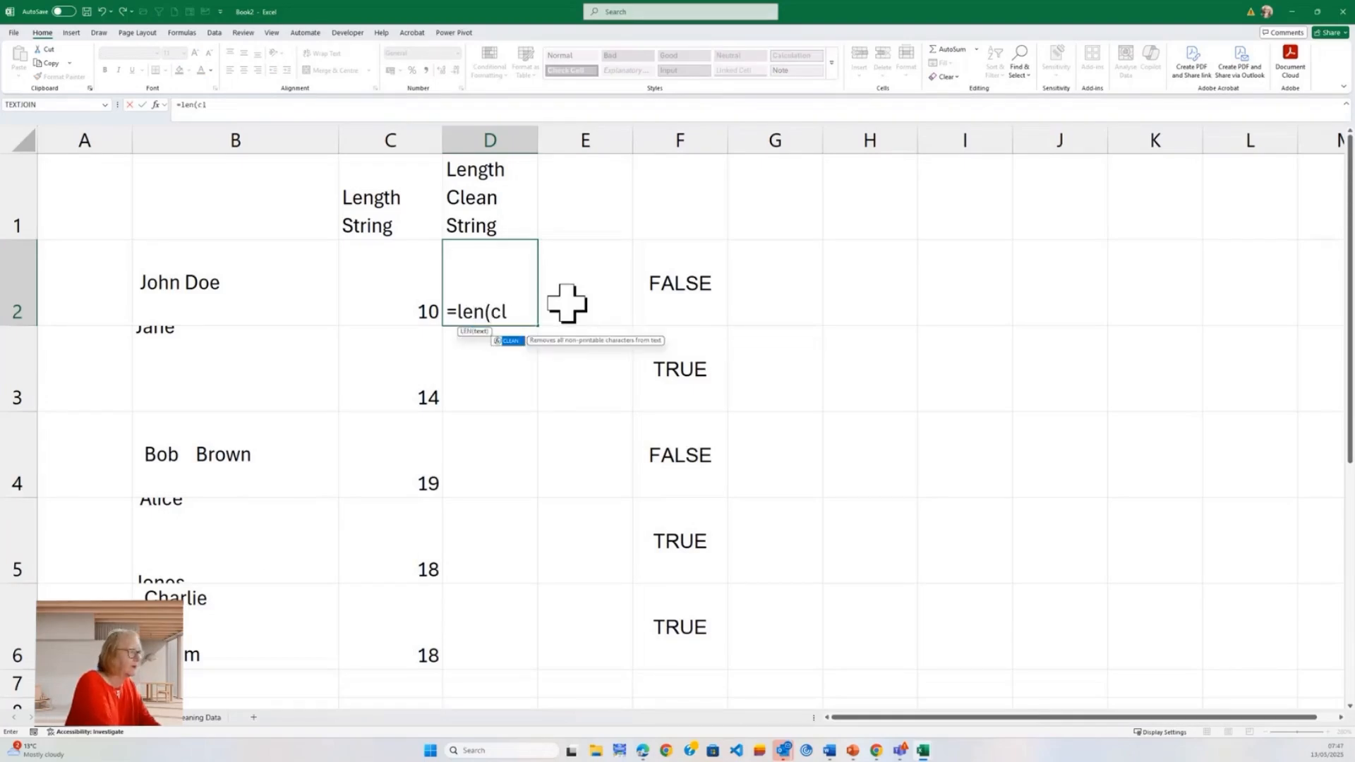
{"action": "type", "text": "ean("}
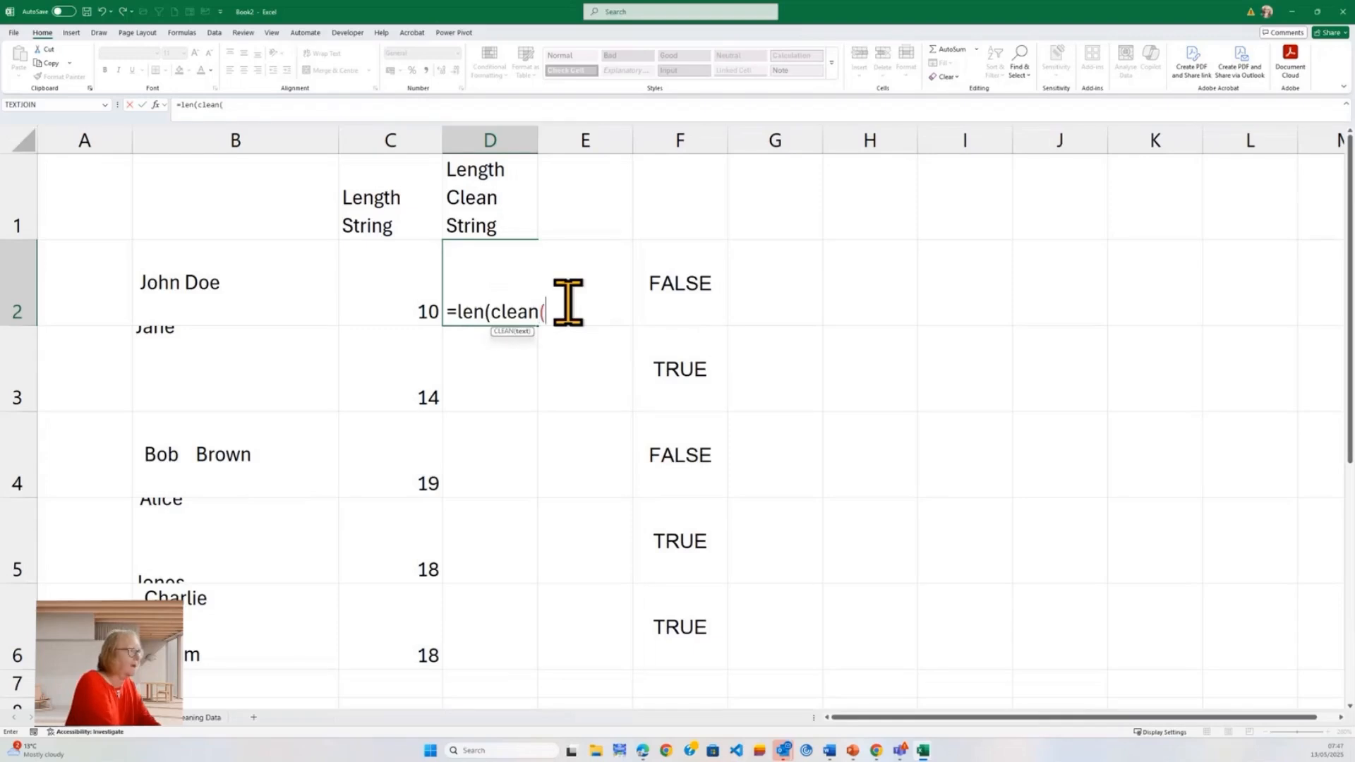
{"action": "key", "text": "Left"}
{"action": "key", "text": "Left"}
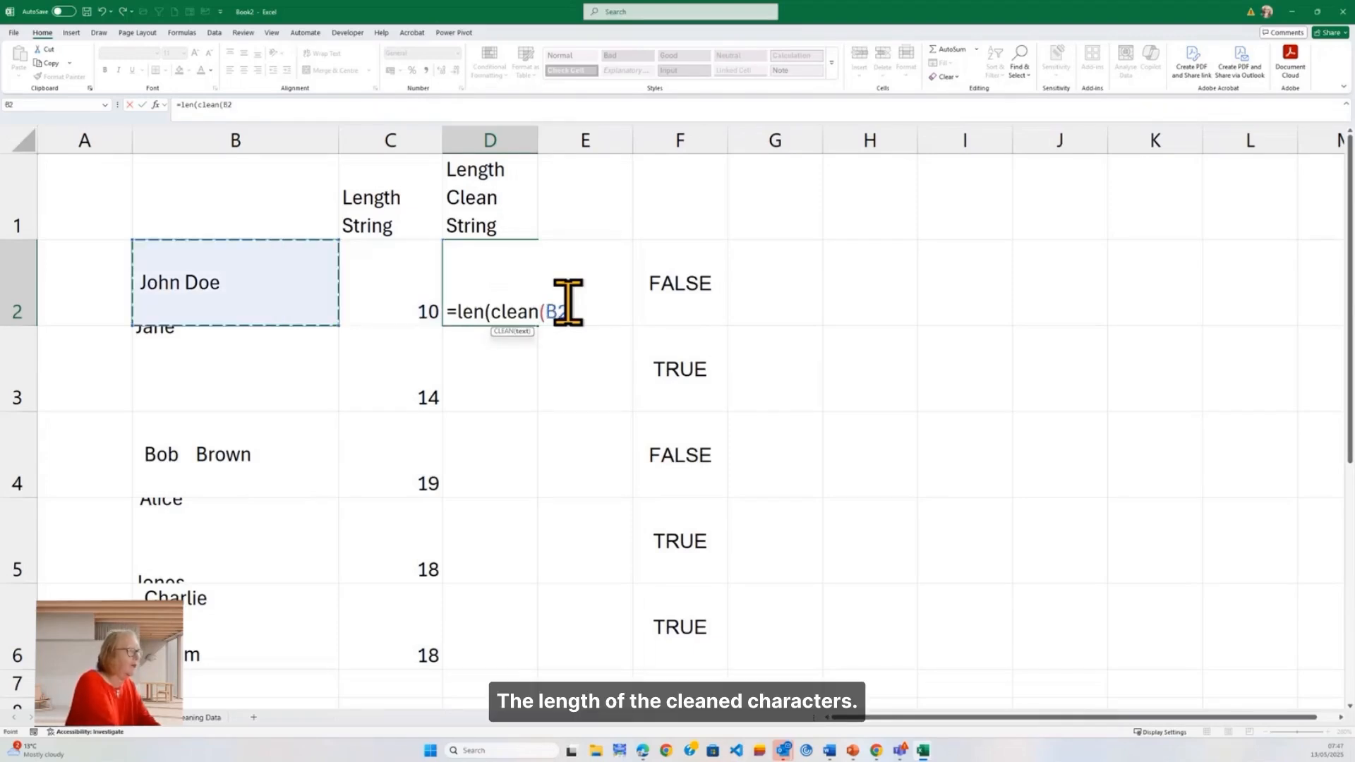
{"action": "type", "text": ")"}
{"action": "left_click", "coordinate": [568, 303]}
{"action": "key", "text": "Left"}
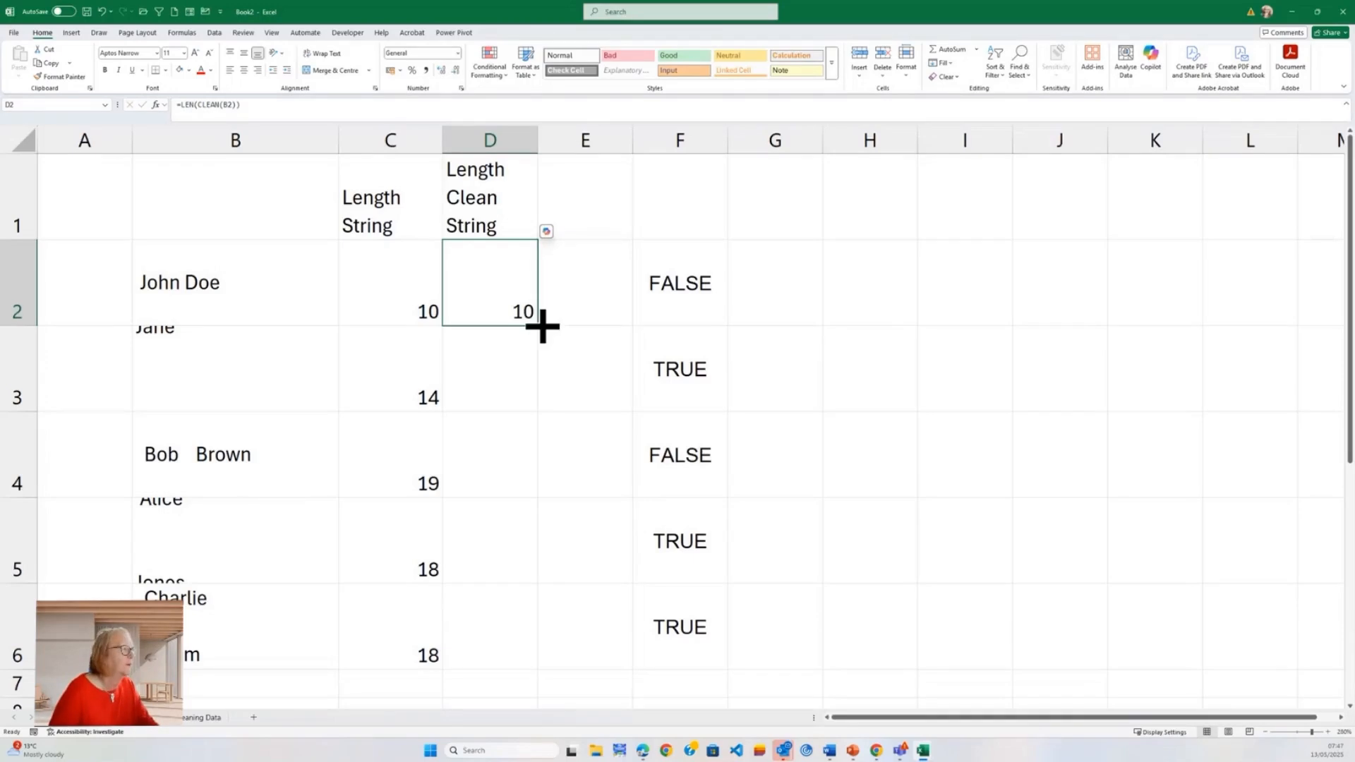
{"action": "double_click", "coordinate": [540, 326]}
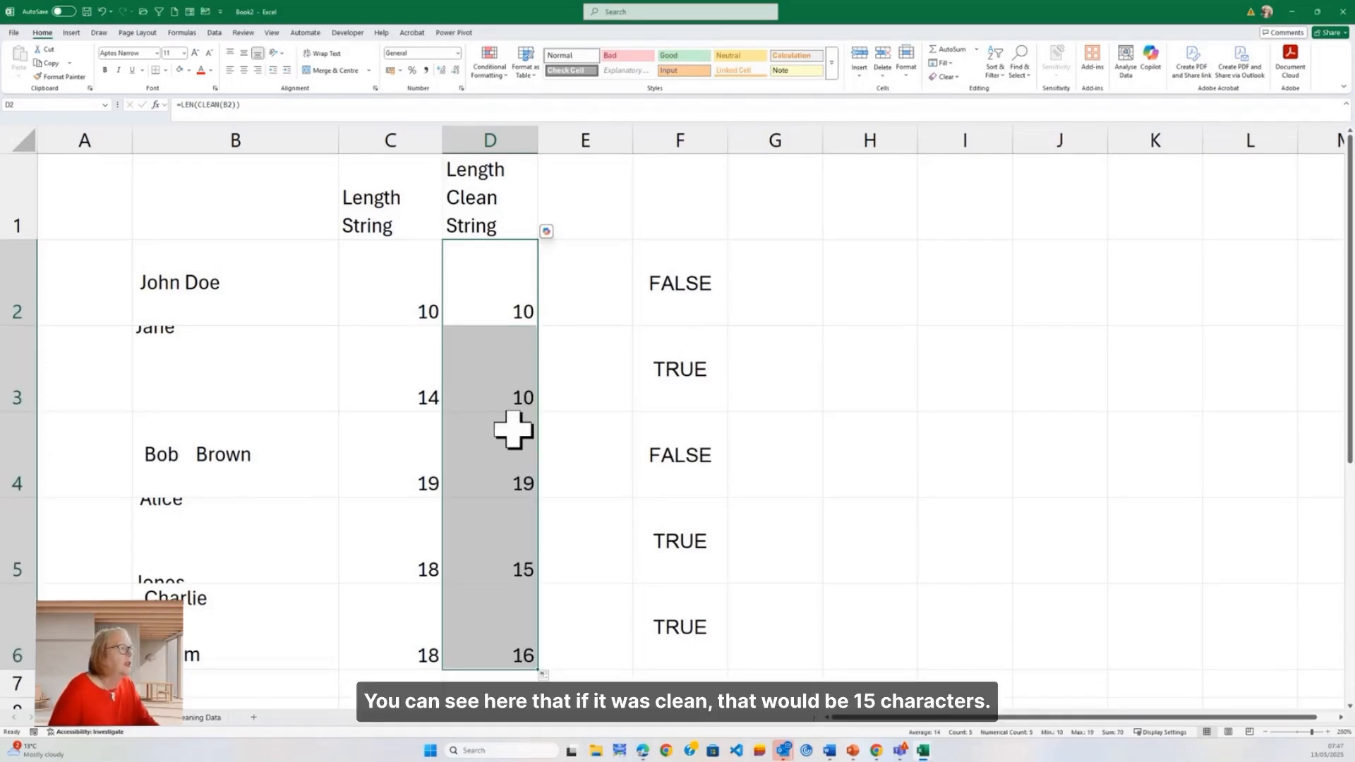
Step: Compare the original and cleaned string lengths in rows 5 and 6
{"action": "left_click", "coordinate": [364, 561]}
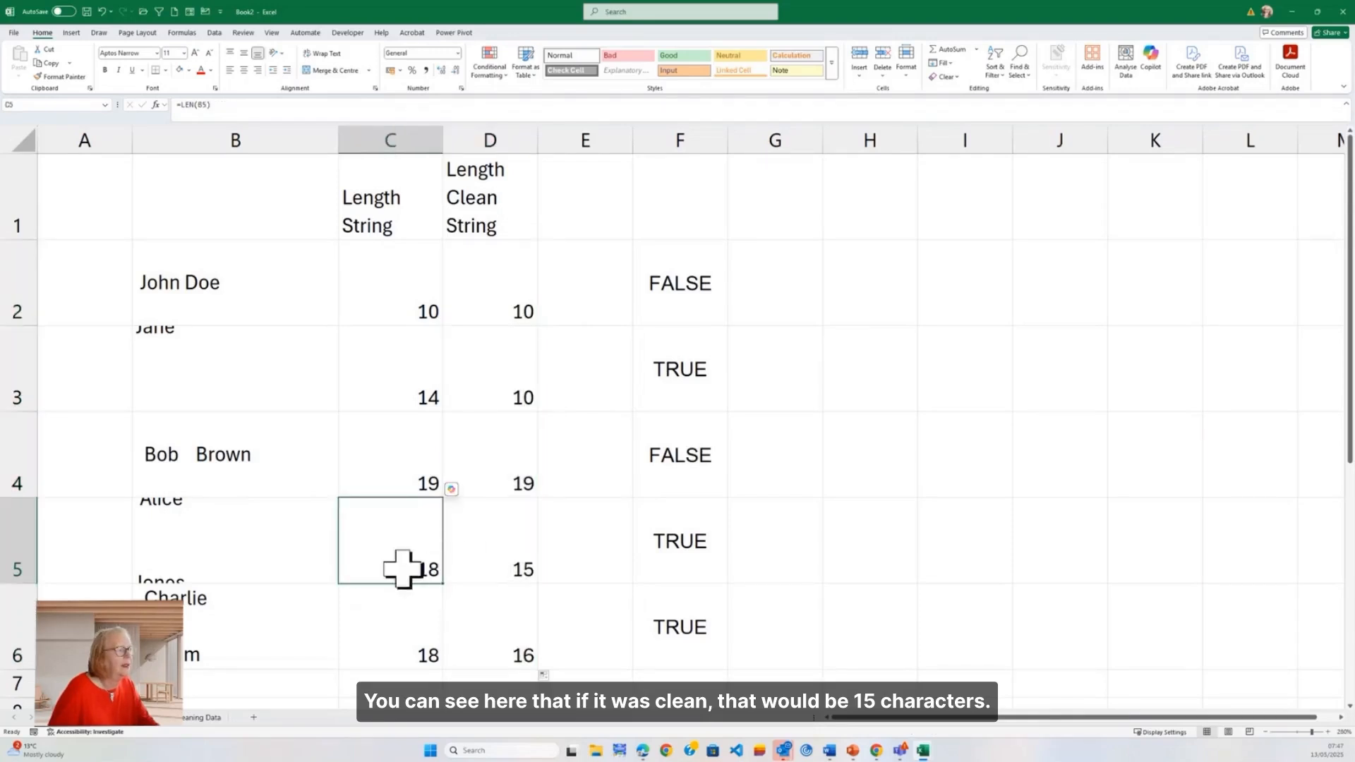
{"action": "left_click", "coordinate": [480, 547]}
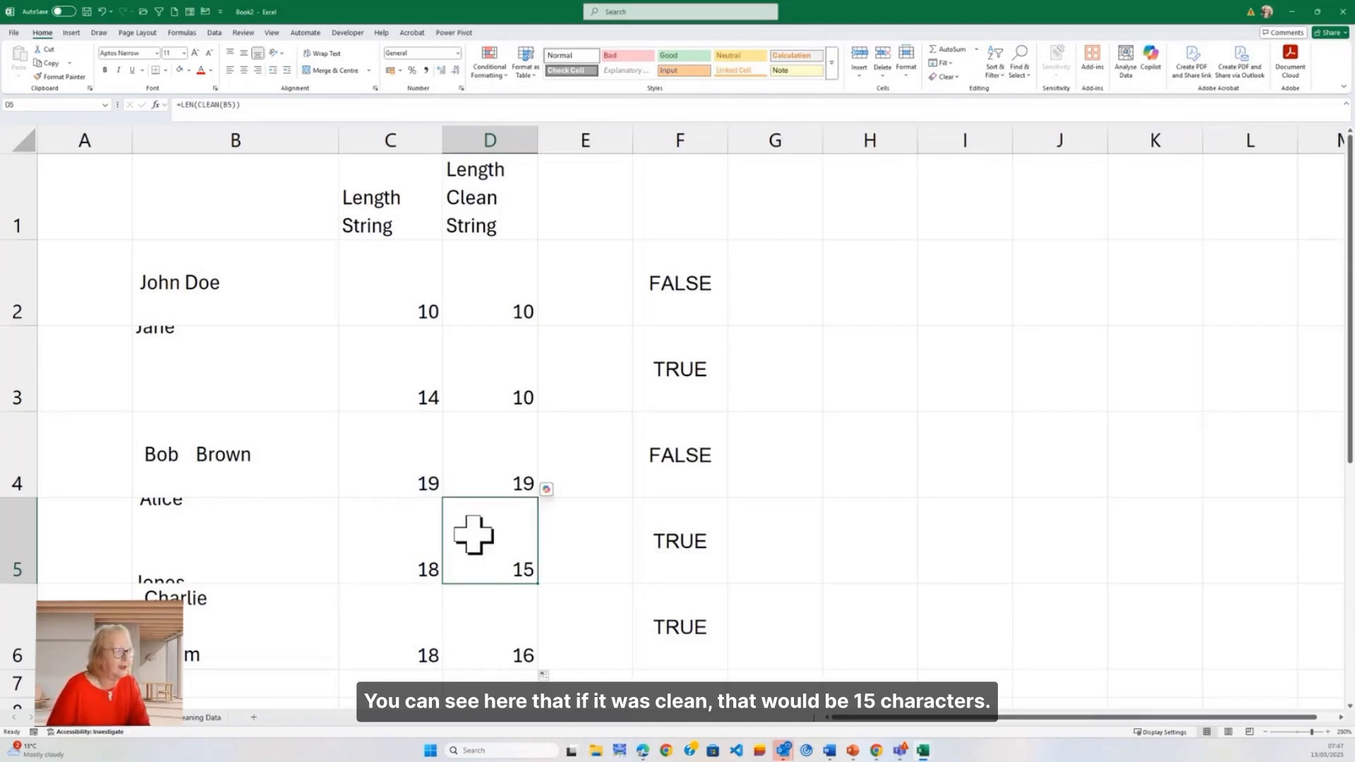
{"action": "left_click", "coordinate": [480, 647]}
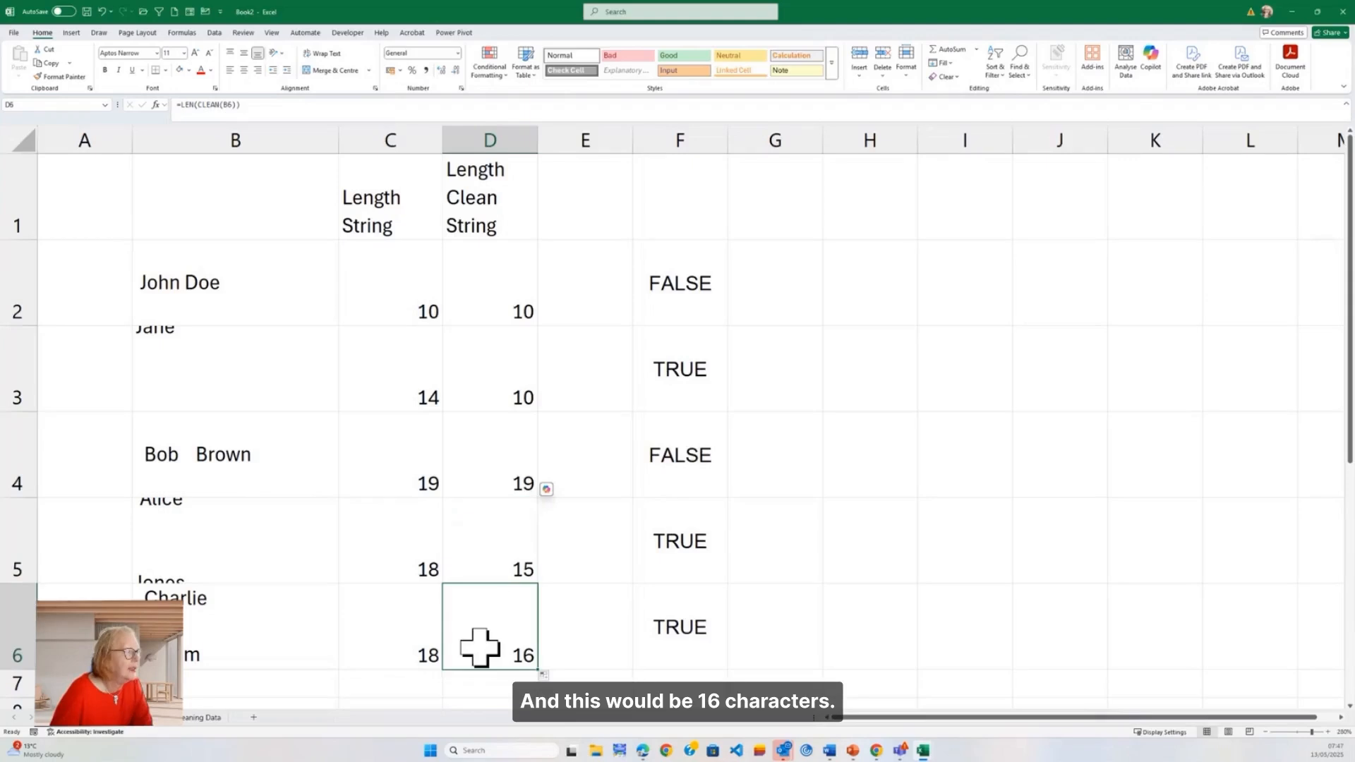
{"action": "left_click", "coordinate": [374, 657]}
{"action": "left_click", "coordinate": [474, 641]}
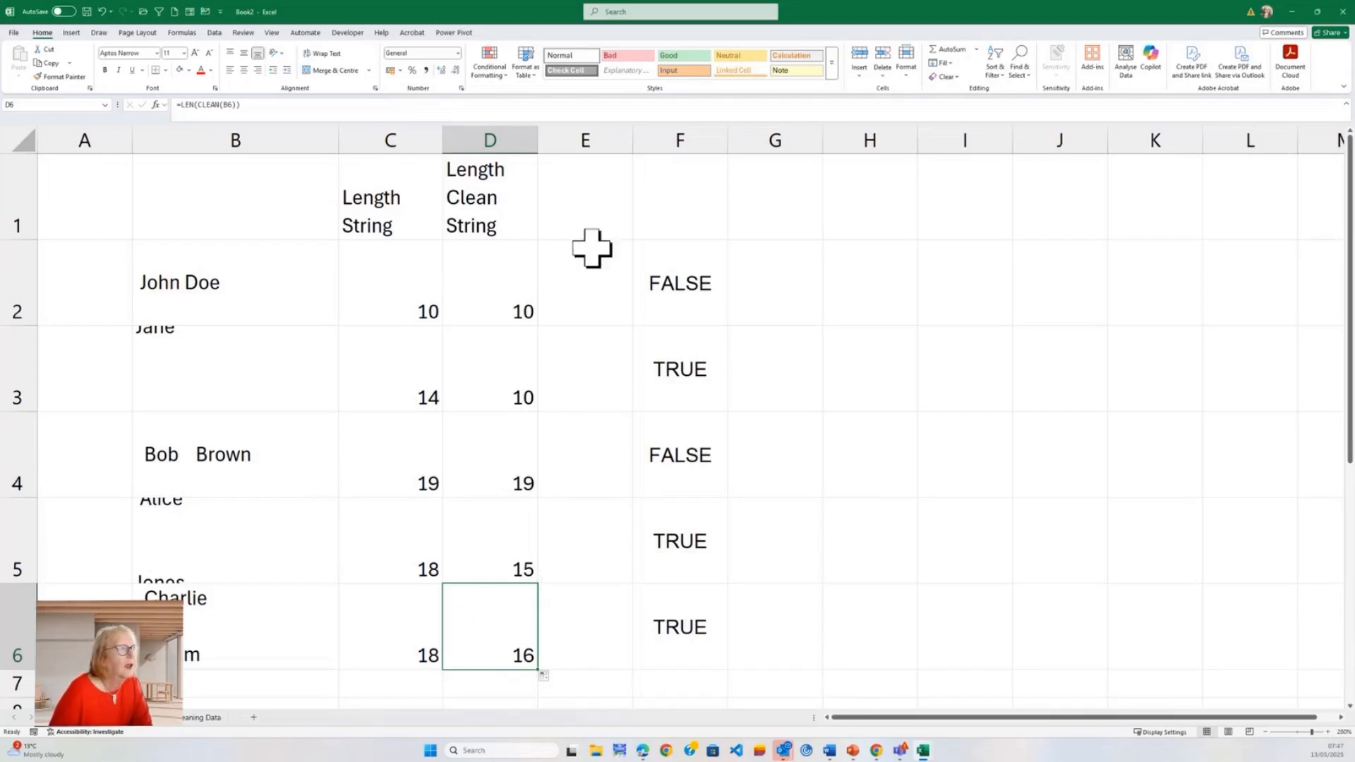
Step: Add the column header "Length Trim" in cell E1
{"action": "left_click", "coordinate": [586, 218]}
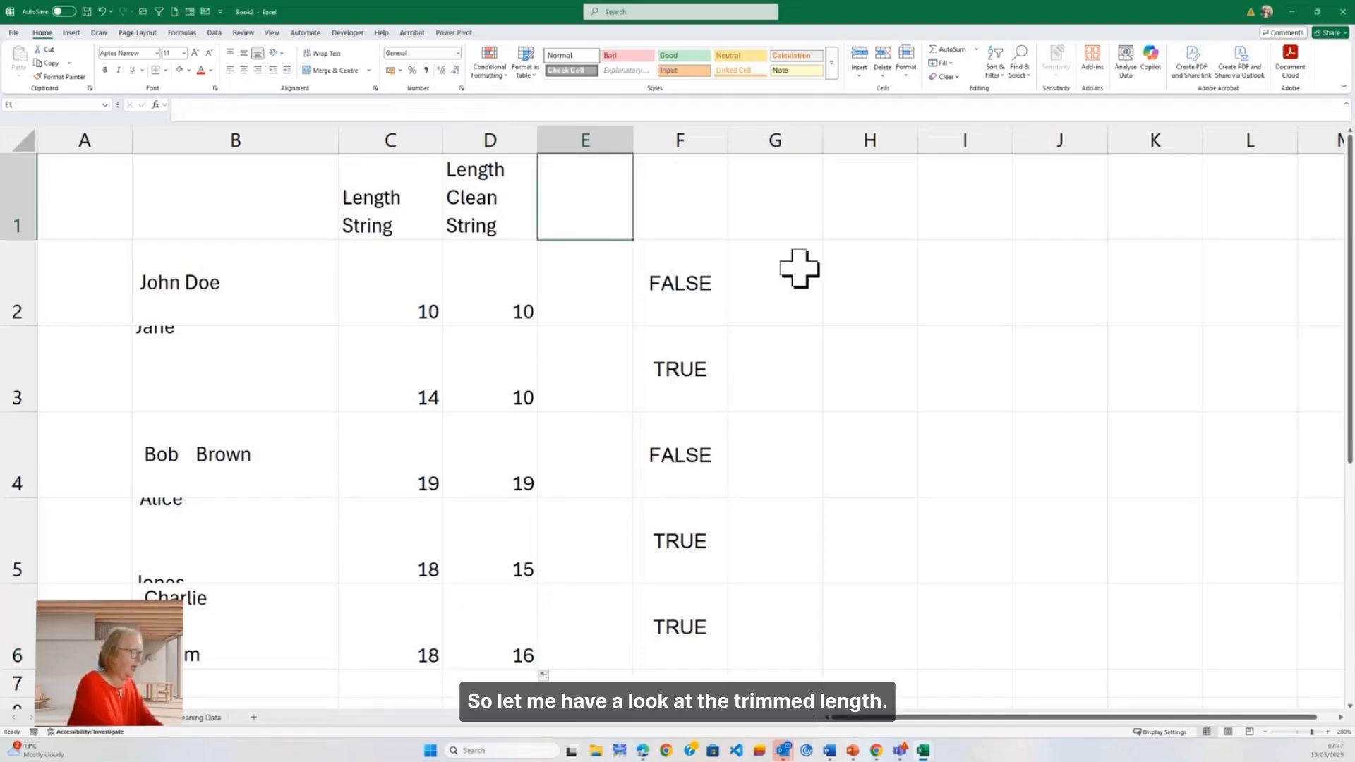
{"action": "type", "text": "Lengh"}
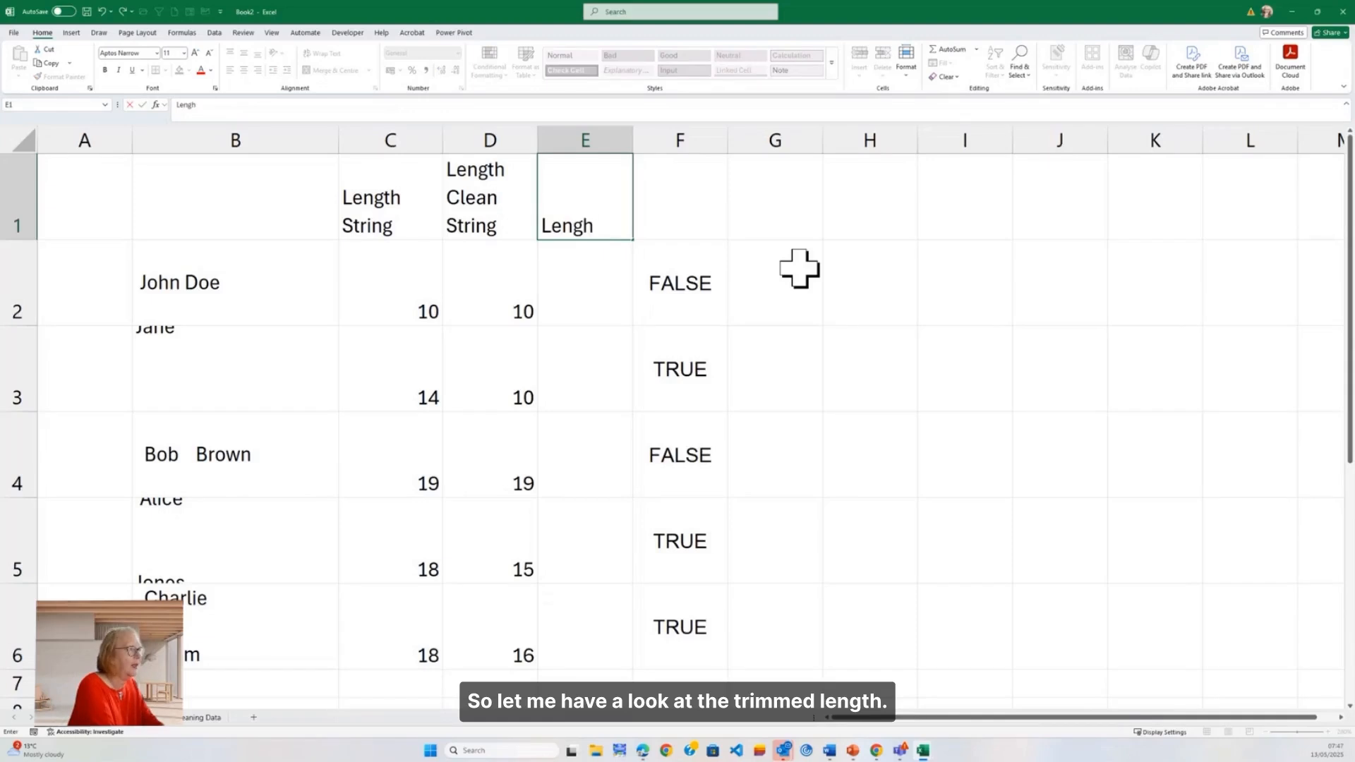
{"action": "key", "text": "BackSpace"}
{"action": "type", "text": "th Trim"}
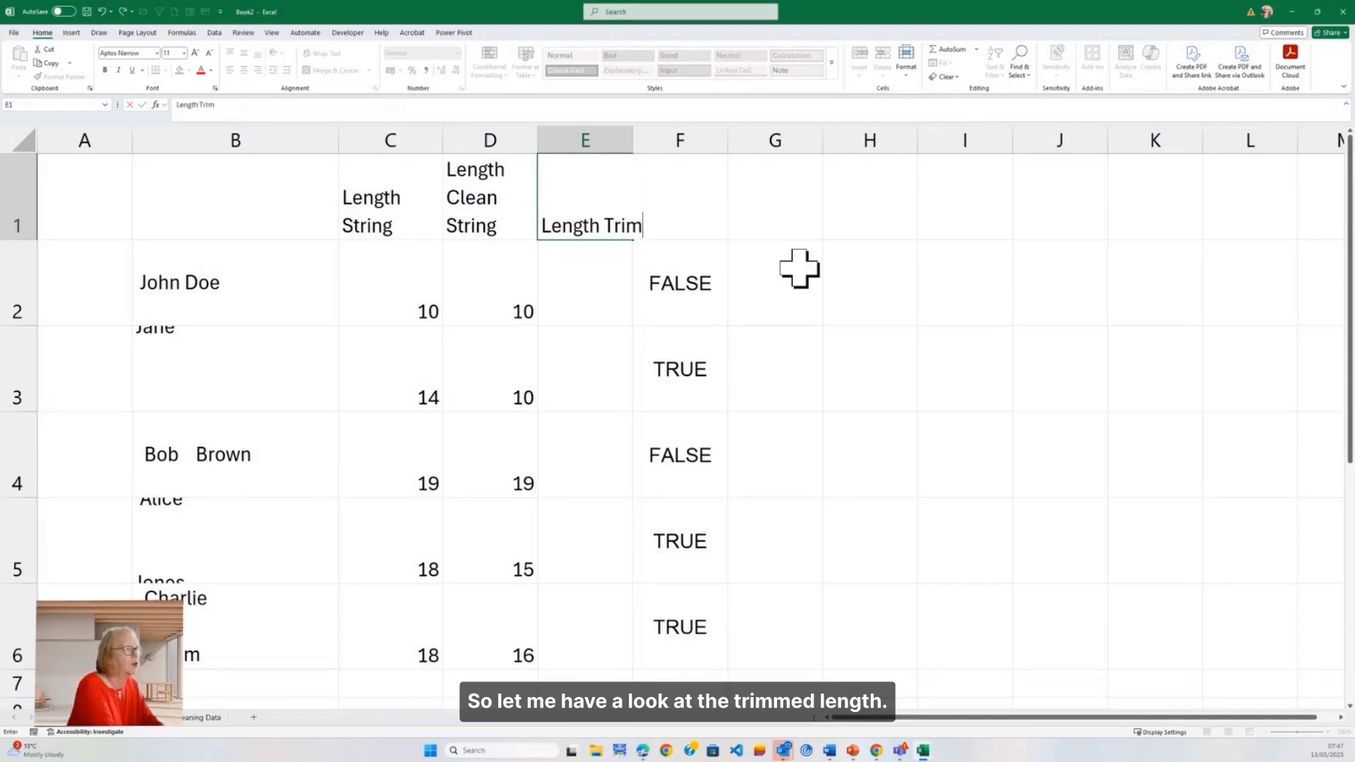
{"action": "key", "text": "Tab"}
Step: Enter =LEN(TRIM(B2)) in E2 under Length Trim and fill the formula down to E6
{"action": "left_click", "coordinate": [618, 283]}
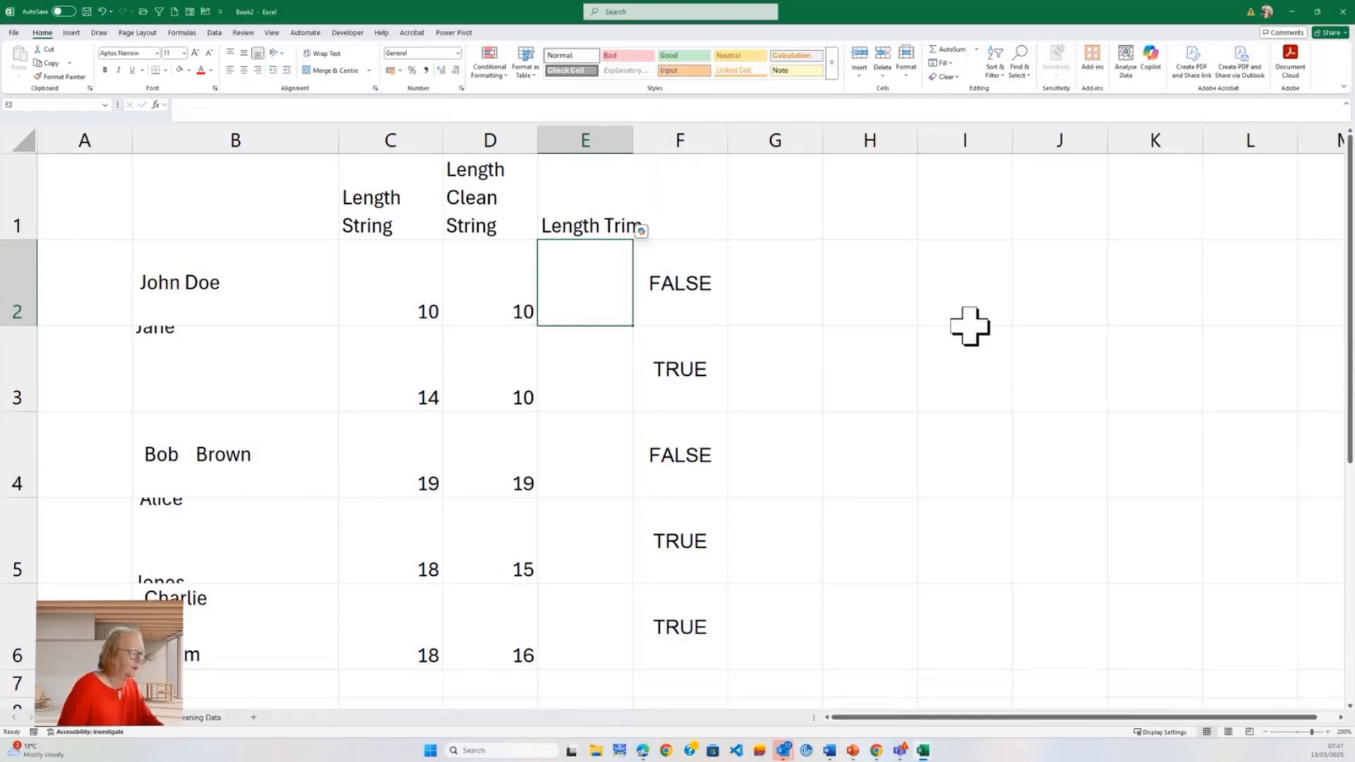
{"action": "type", "text": "="}
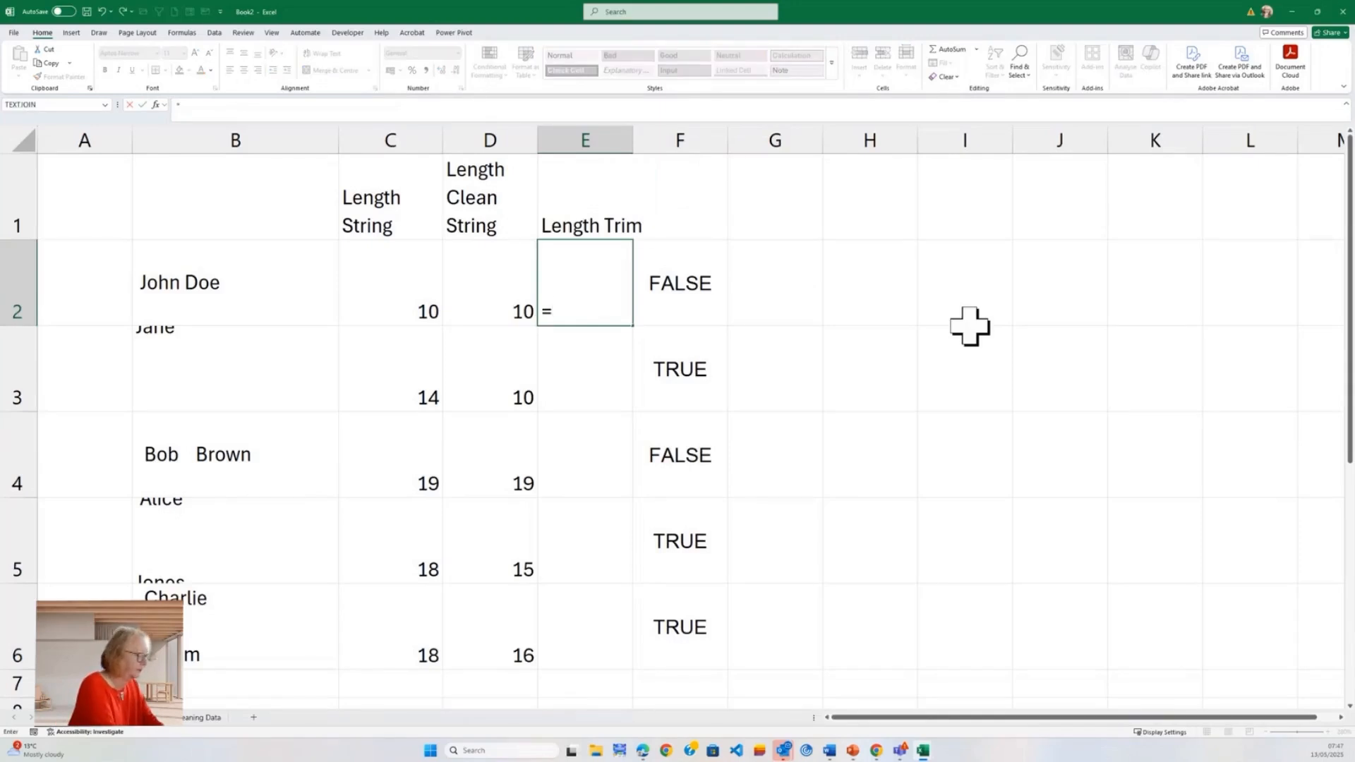
{"action": "type", "text": "Len"}
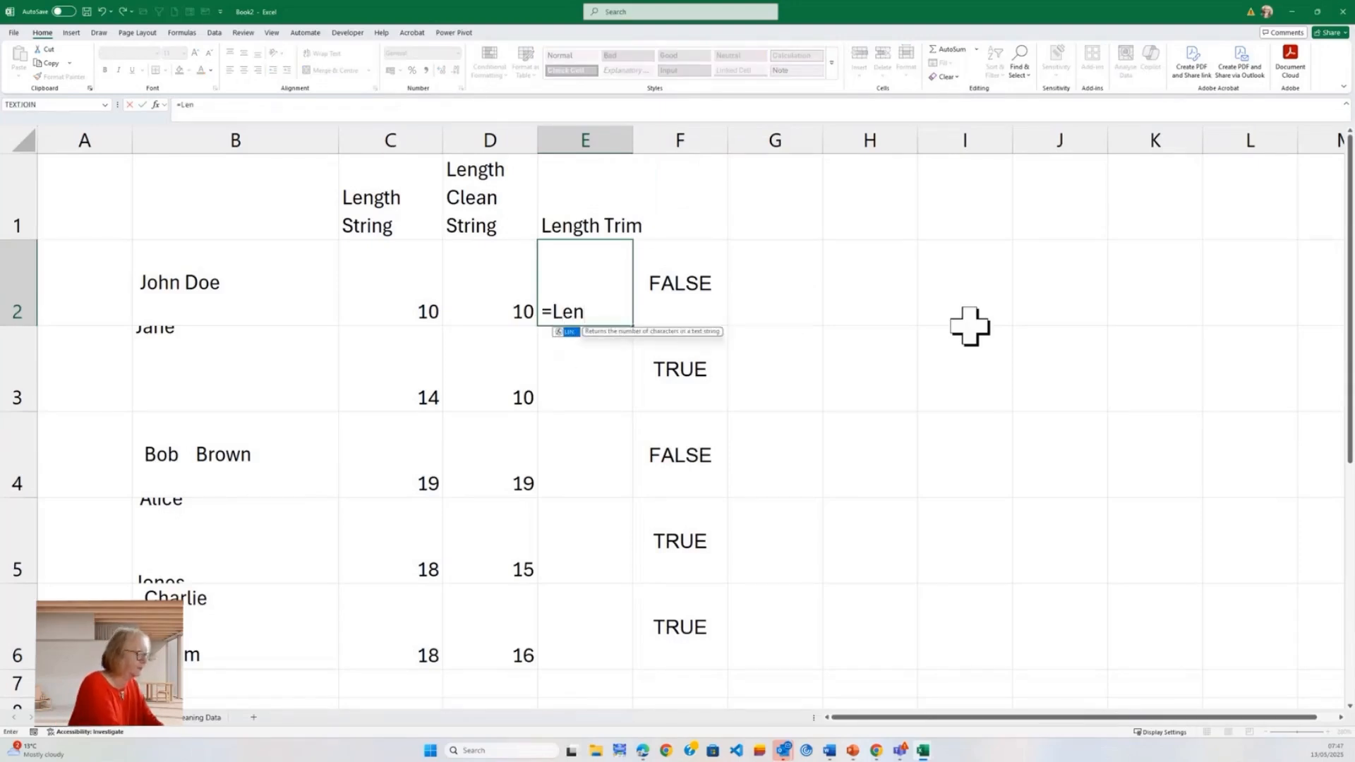
{"action": "type", "text": "(Trim"}
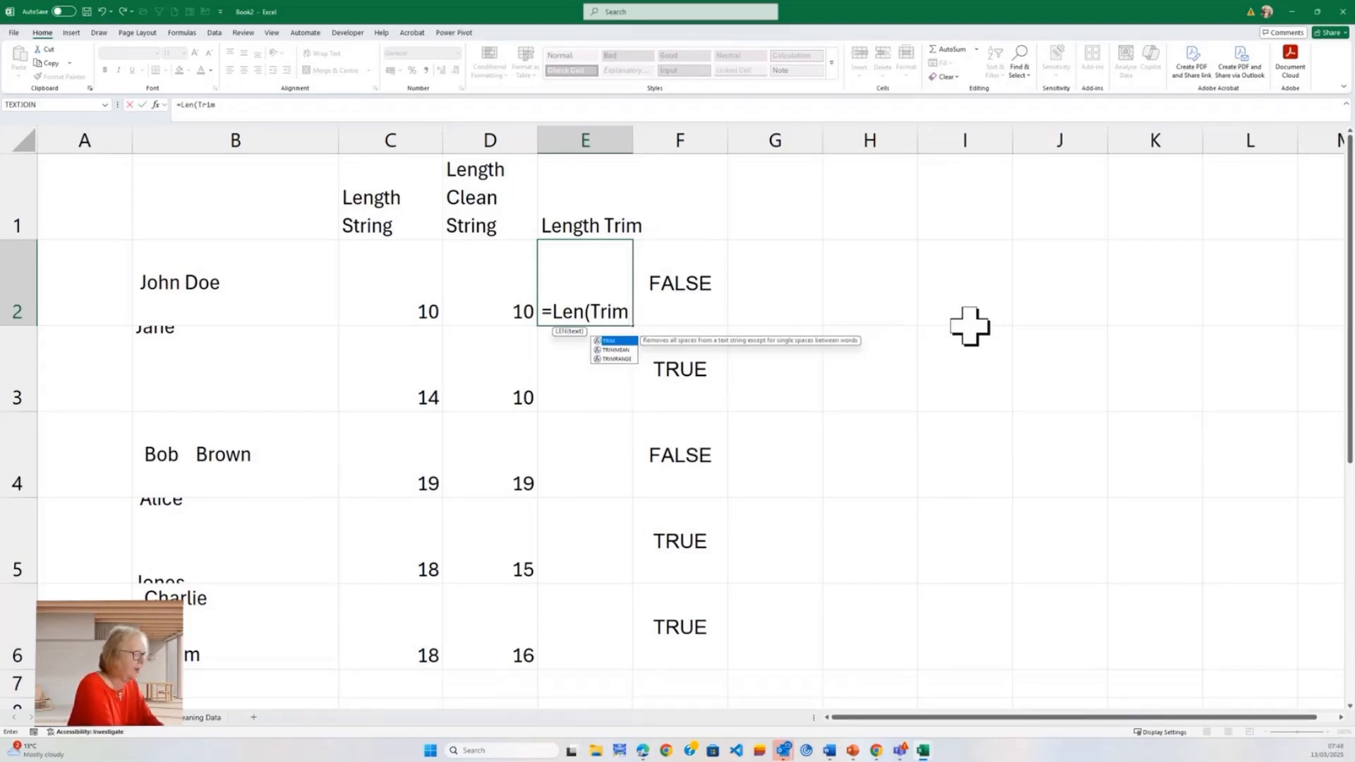
{"action": "type", "text": "("}
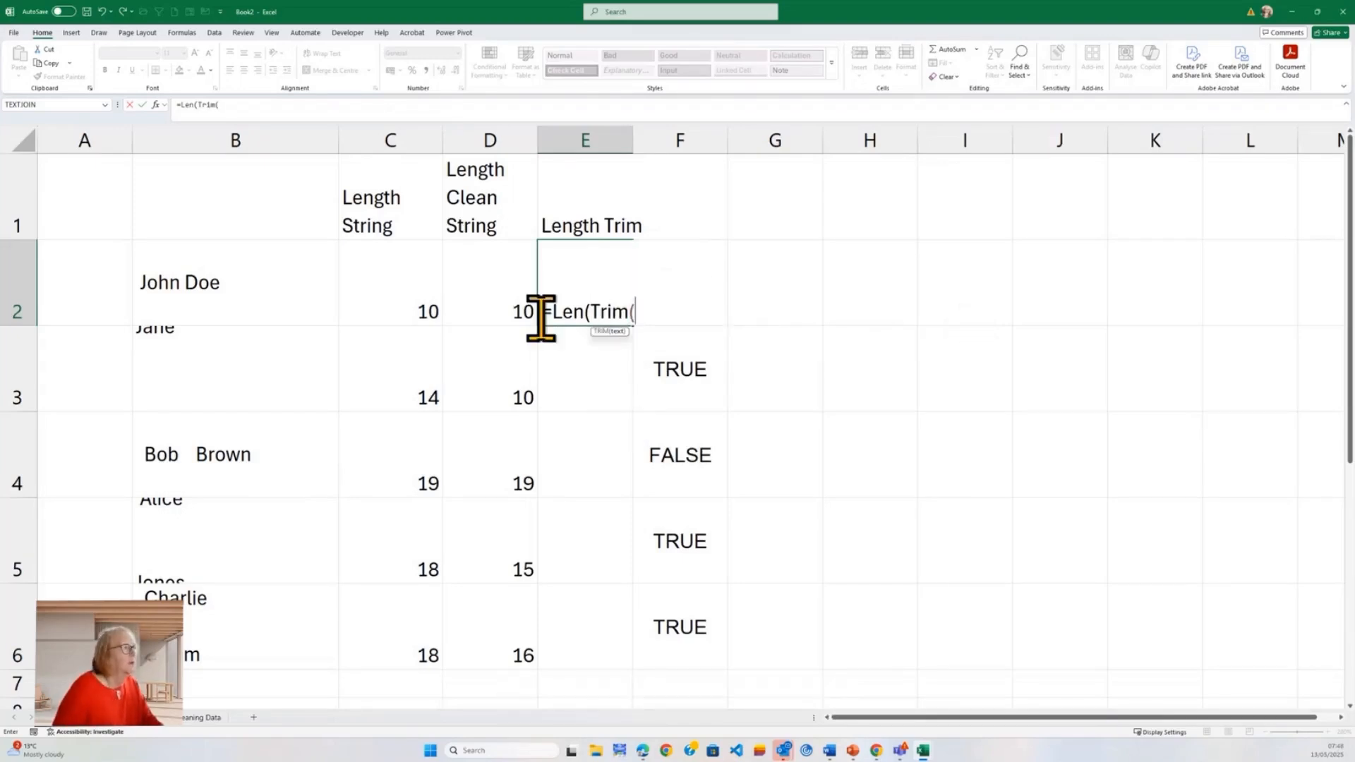
{"action": "left_click", "coordinate": [252, 292]}
{"action": "type", "text": ")"}
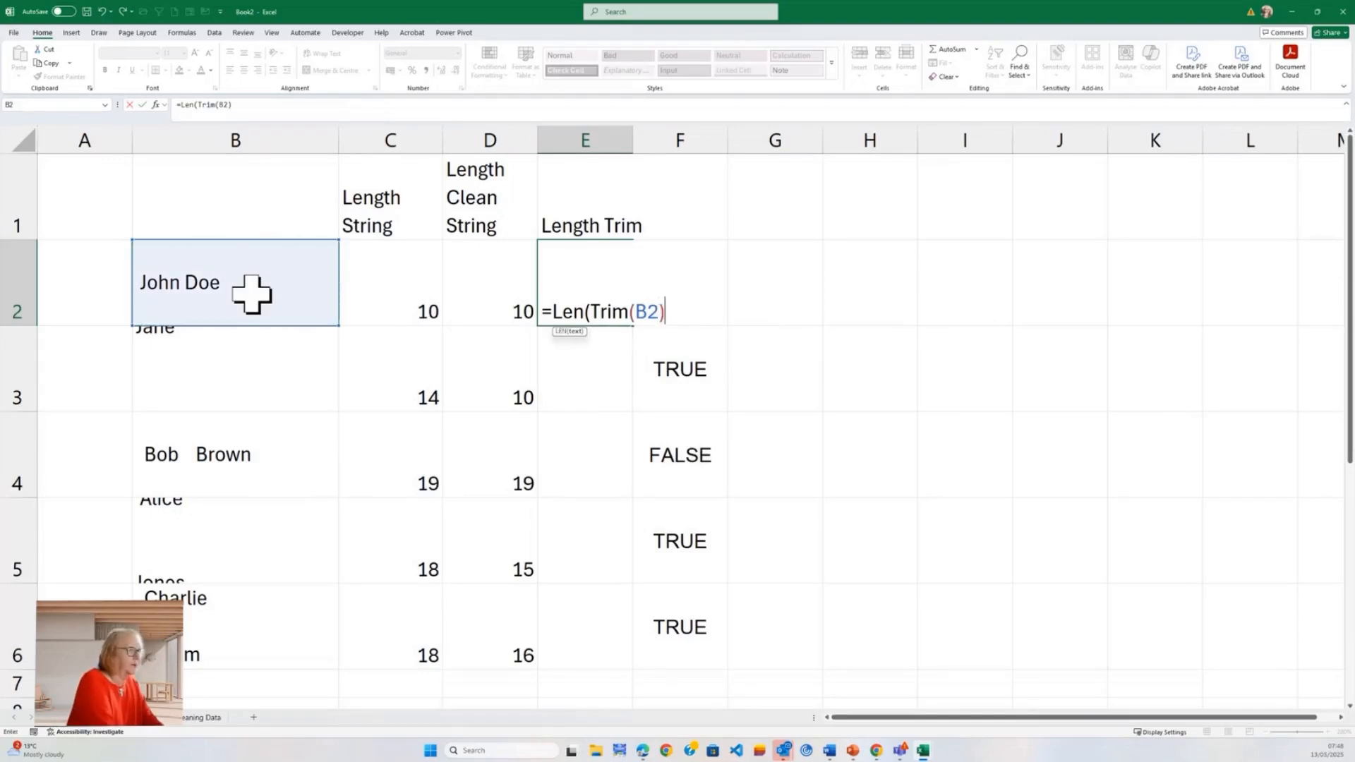
{"action": "key", "text": "Return"}
{"action": "key", "text": "Return"}
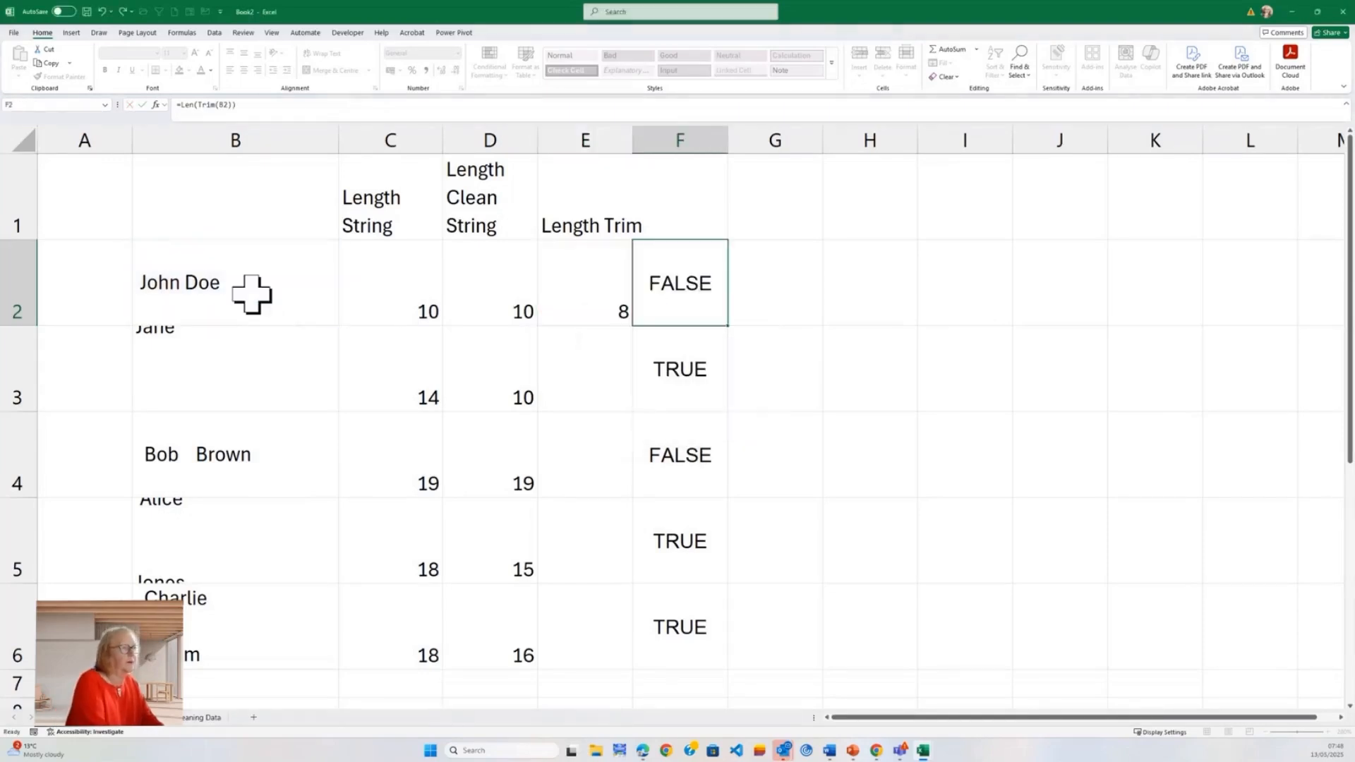
{"action": "left_click", "coordinate": [618, 319]}
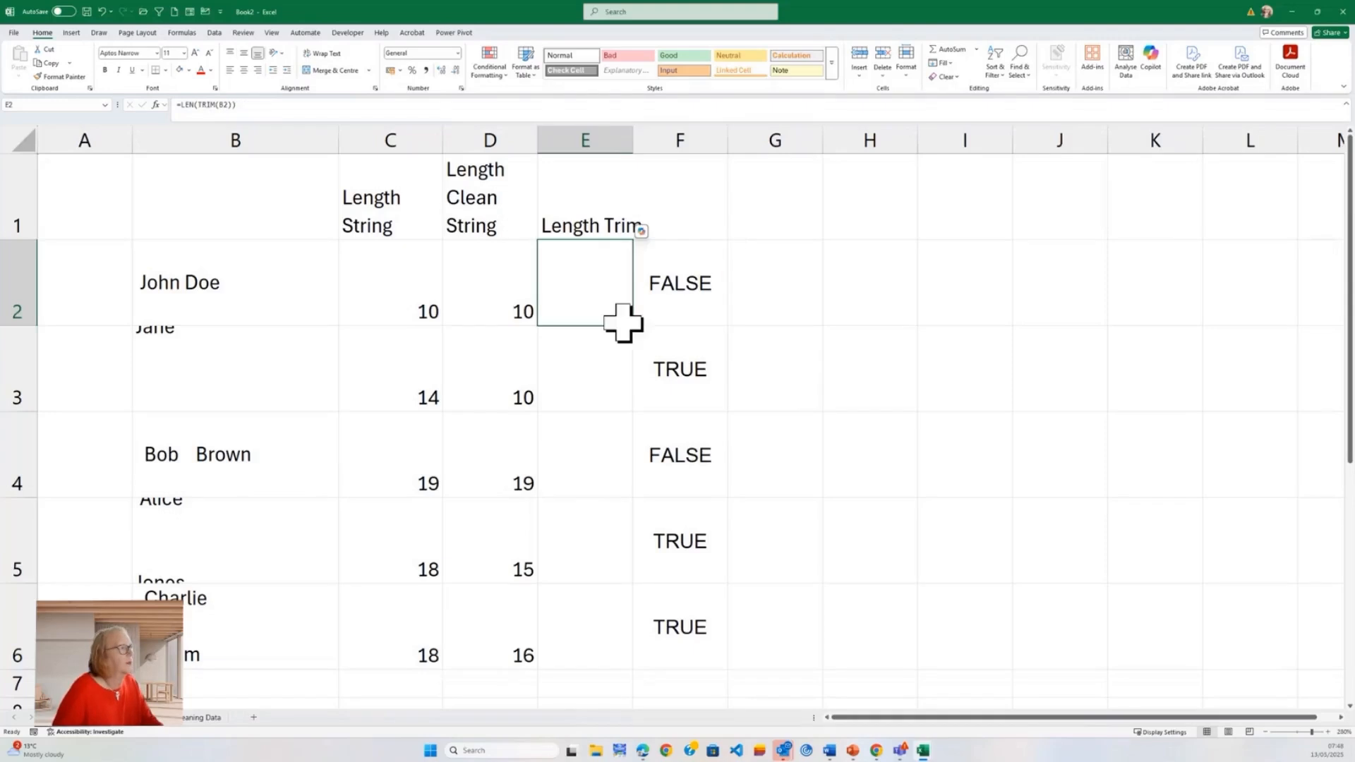
{"action": "double_click", "coordinate": [633, 326]}
Step: Compare the original, cleaned and trimmed length formulas for the first name in row 2
{"action": "left_click", "coordinate": [575, 363]}
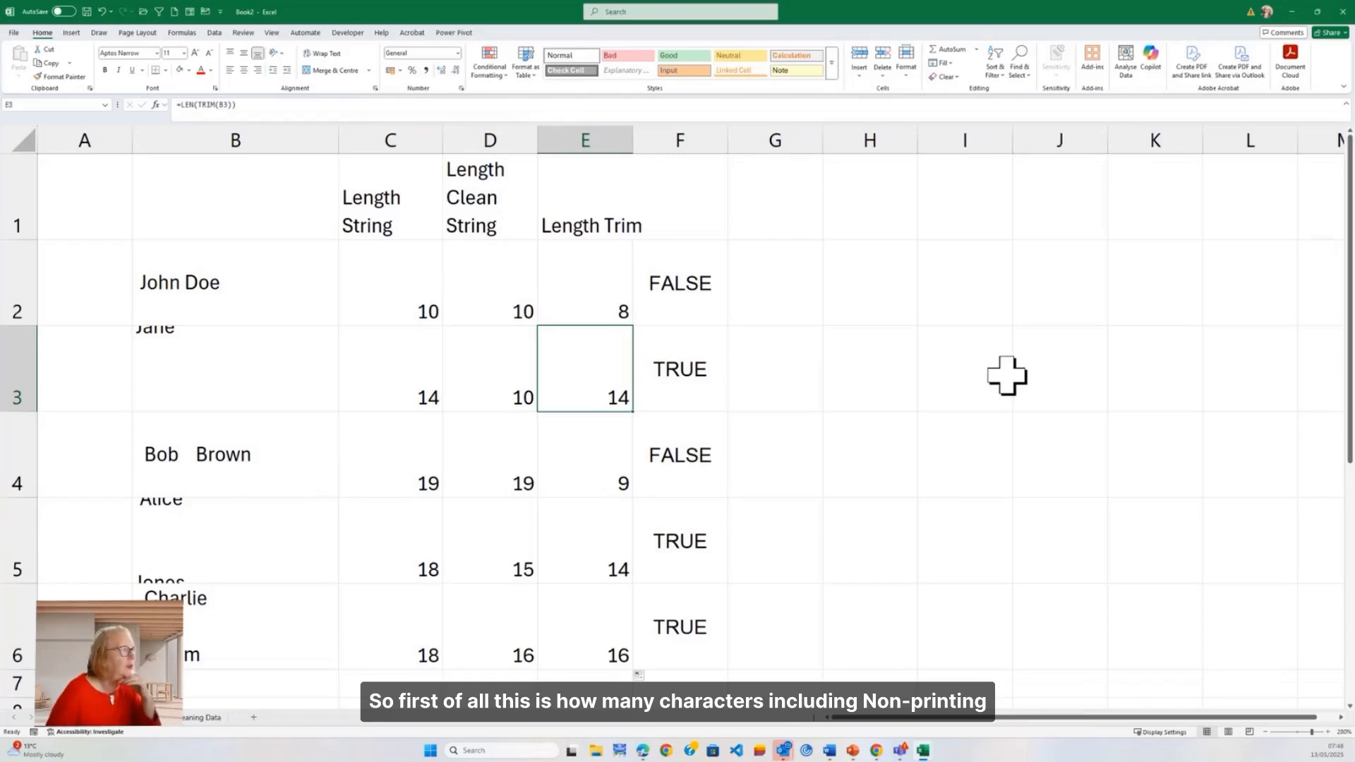
{"action": "left_click", "coordinate": [375, 314]}
{"action": "left_click", "coordinate": [278, 294]}
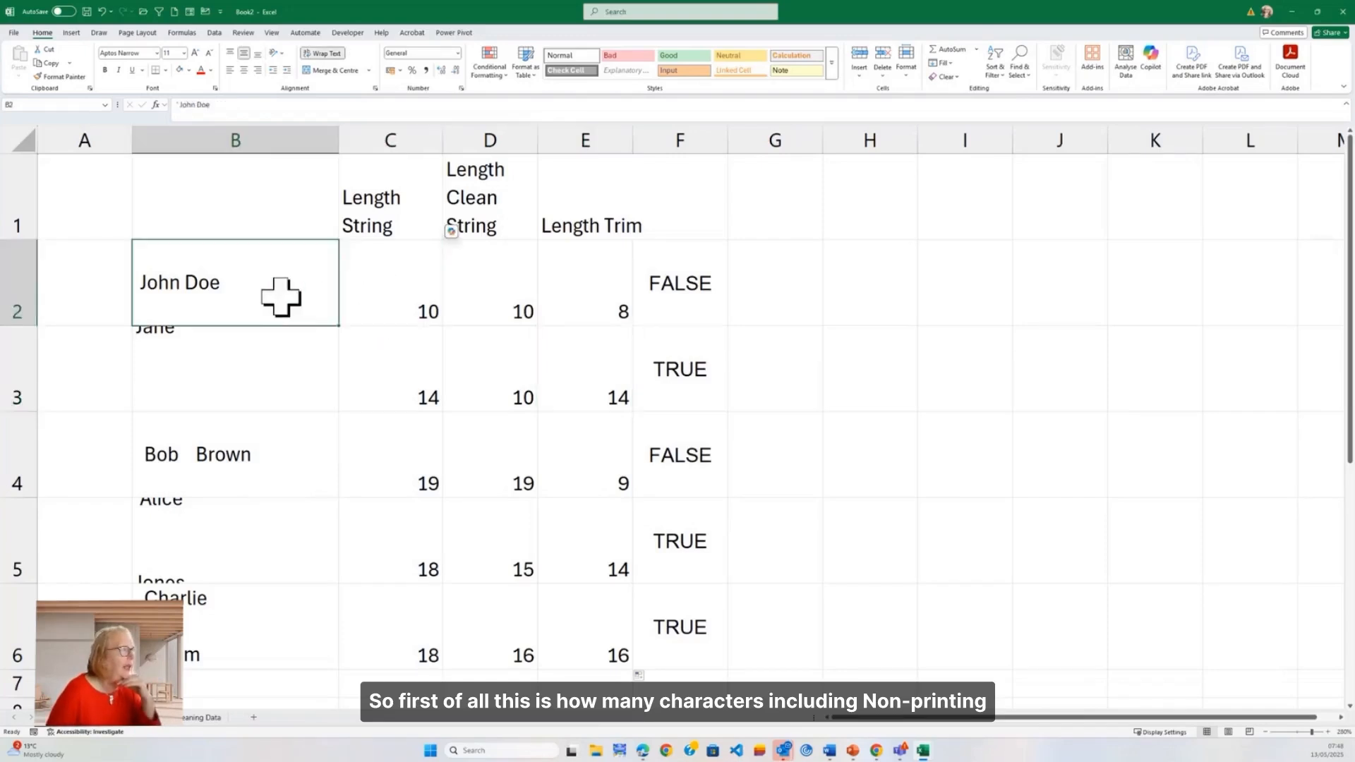
{"action": "left_click", "coordinate": [364, 298]}
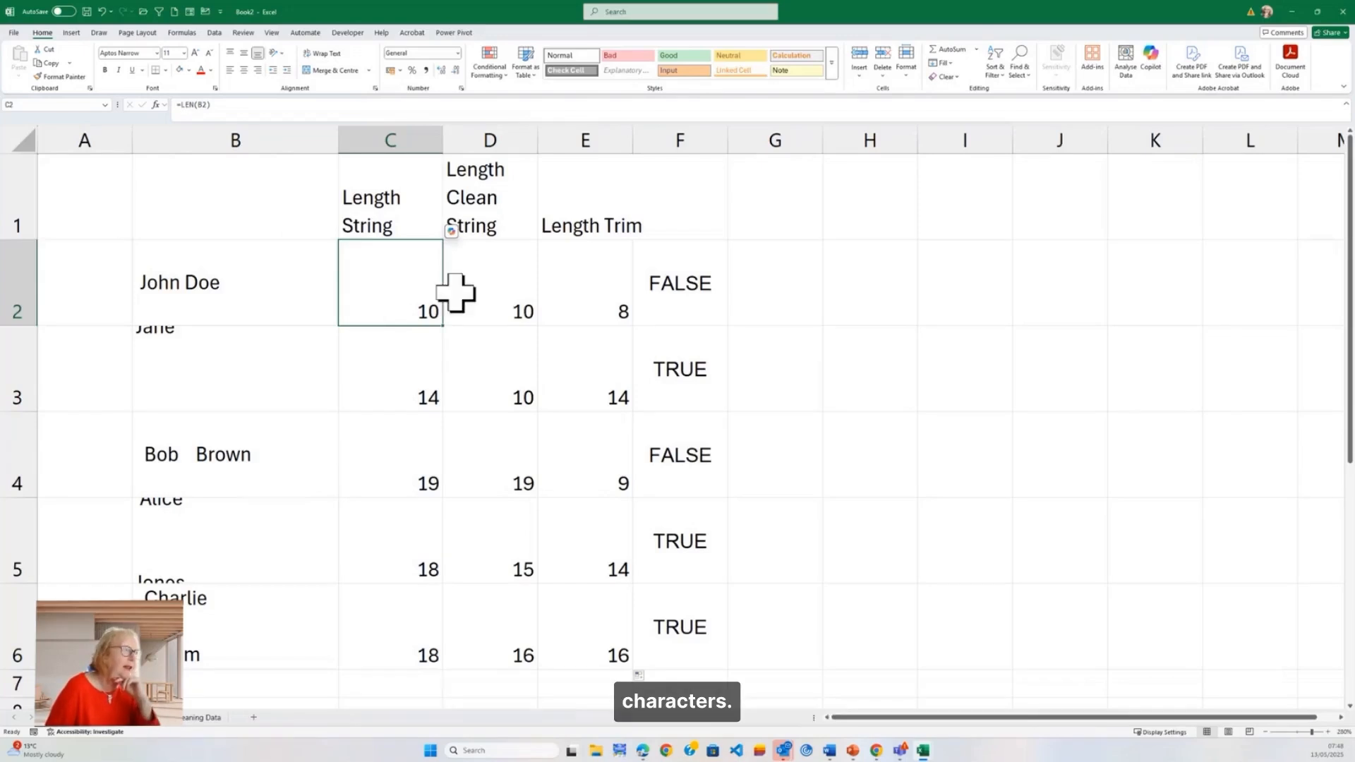
{"action": "left_click", "coordinate": [483, 291]}
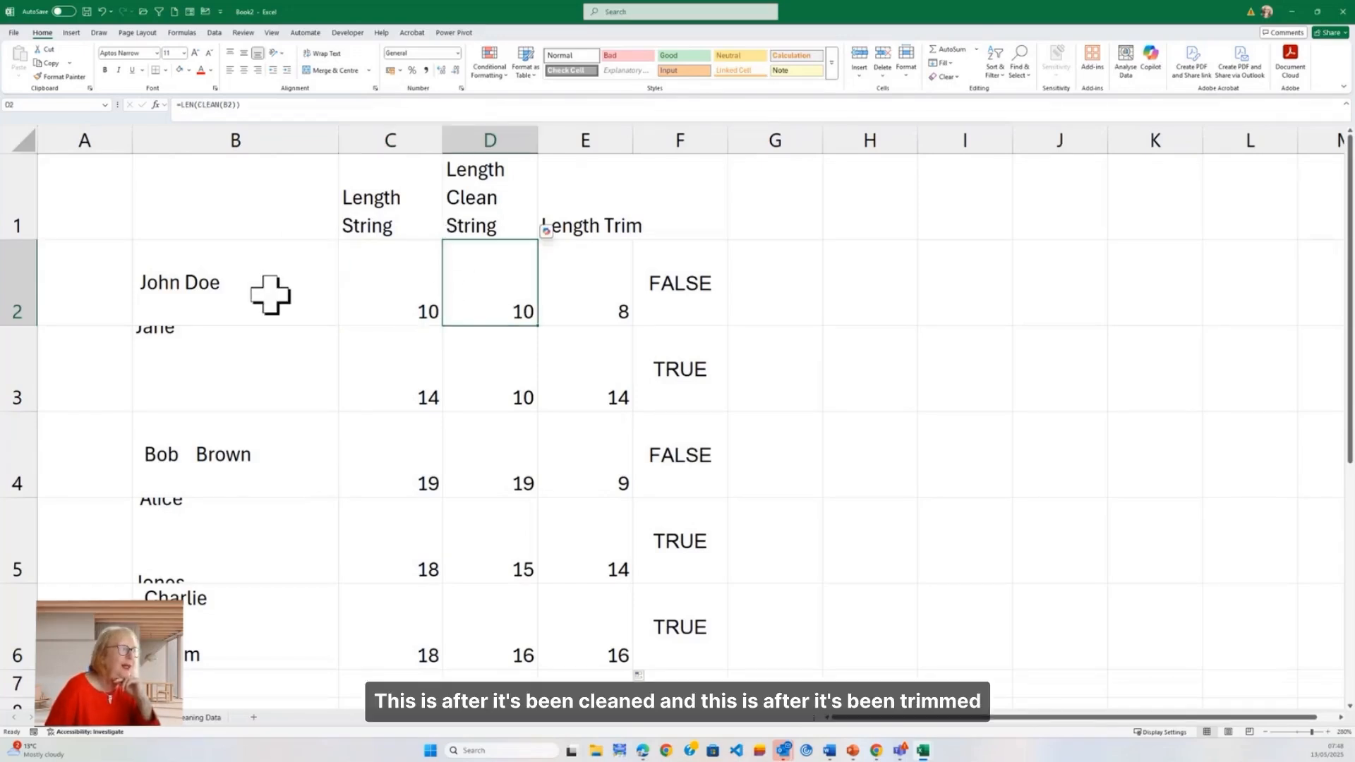
{"action": "left_click", "coordinate": [596, 305]}
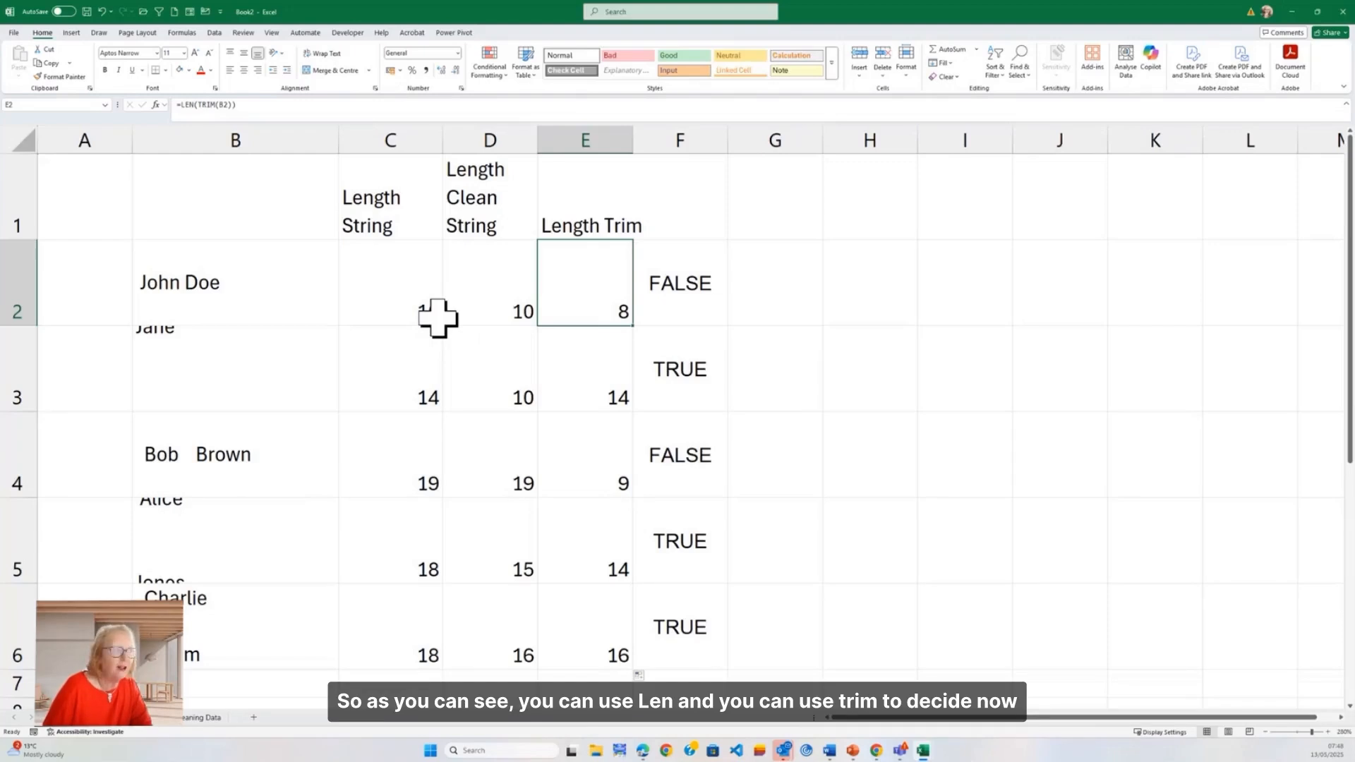
Step: Examine the formula in F2 that checks whether the original and cleaned text lengths differ
{"action": "left_click_drag", "start_coordinate": [393, 212], "coordinate": [547, 627]}
{"action": "double_click", "coordinate": [705, 293]}
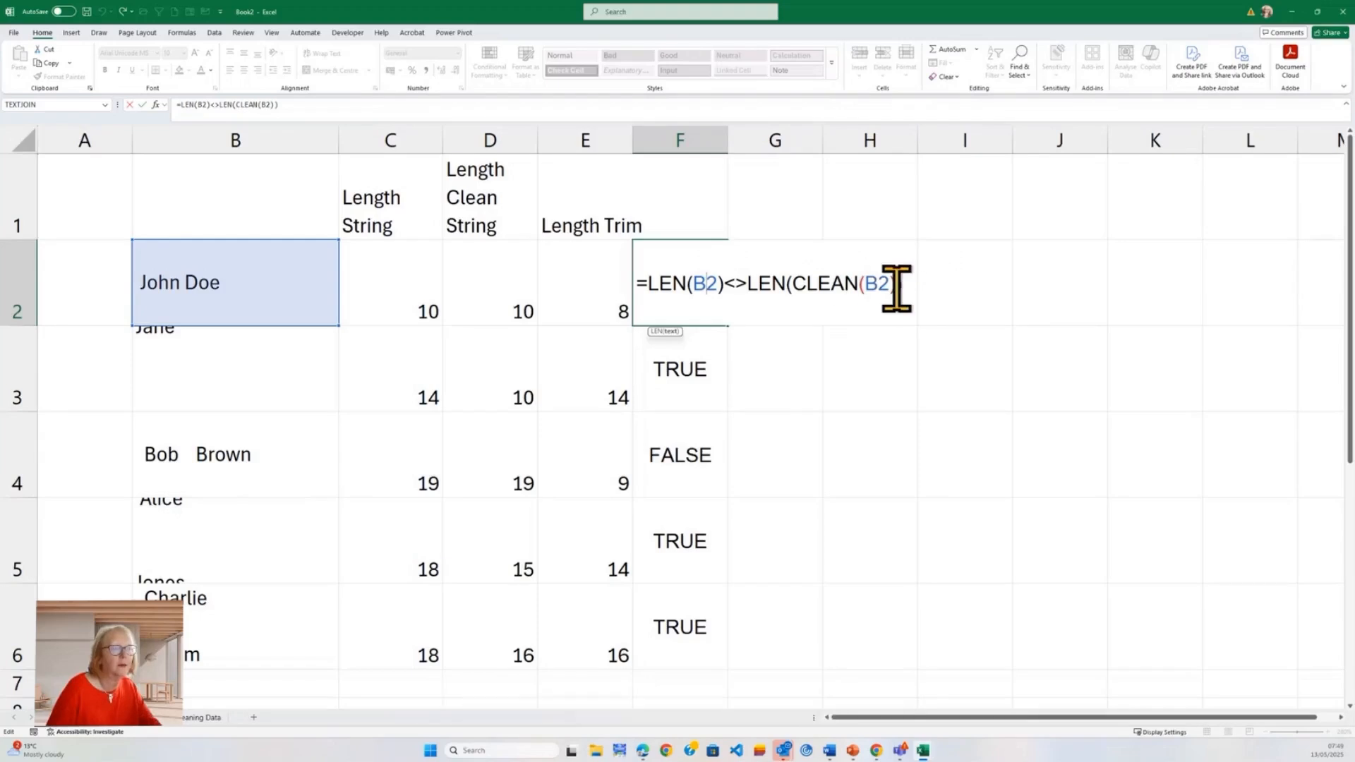
{"action": "key", "text": "ctrl+Return"}
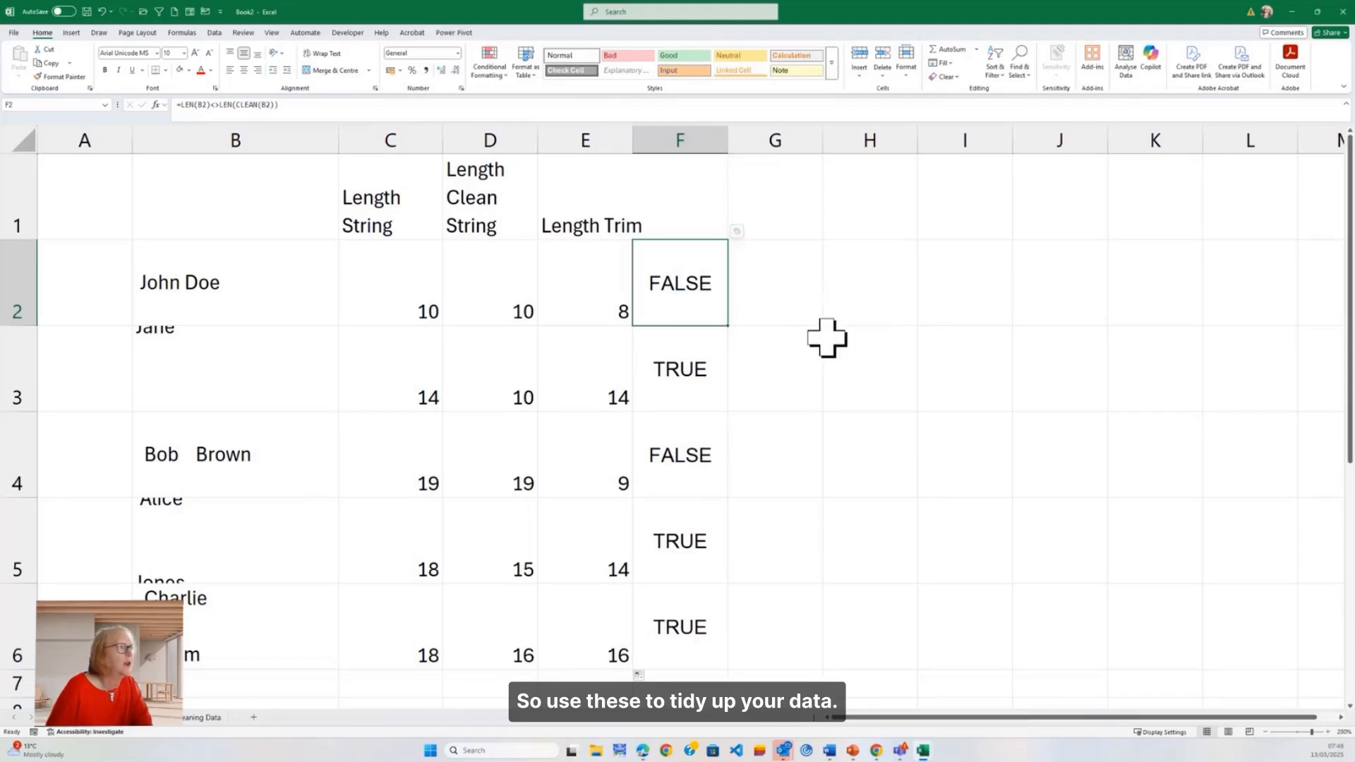
Step: Widen column G and add the column header "Clean and Trimmed" in G1
{"action": "left_click_drag", "start_coordinate": [823, 147], "coordinate": [935, 167]}
{"action": "left_click", "coordinate": [851, 208]}
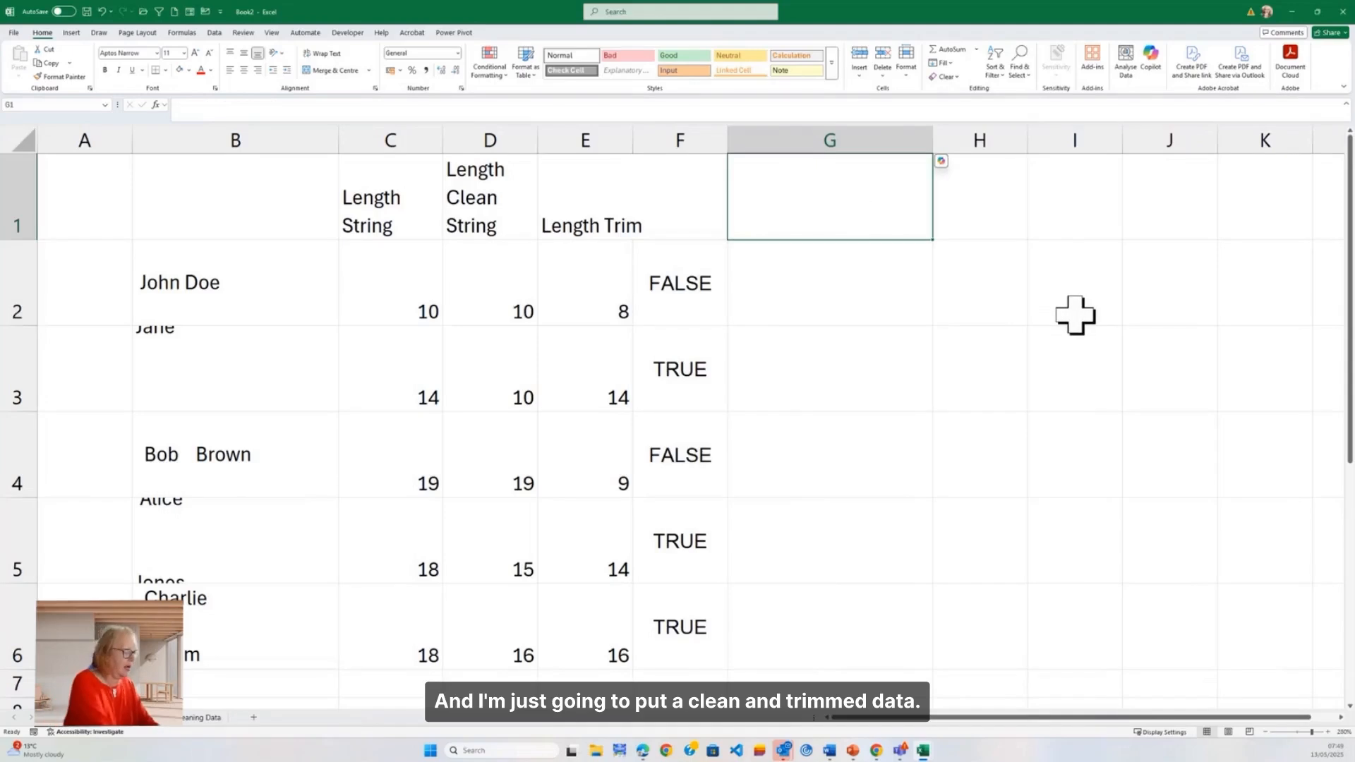
{"action": "type", "text": "Clea"}
{"action": "type", "text": "n a"}
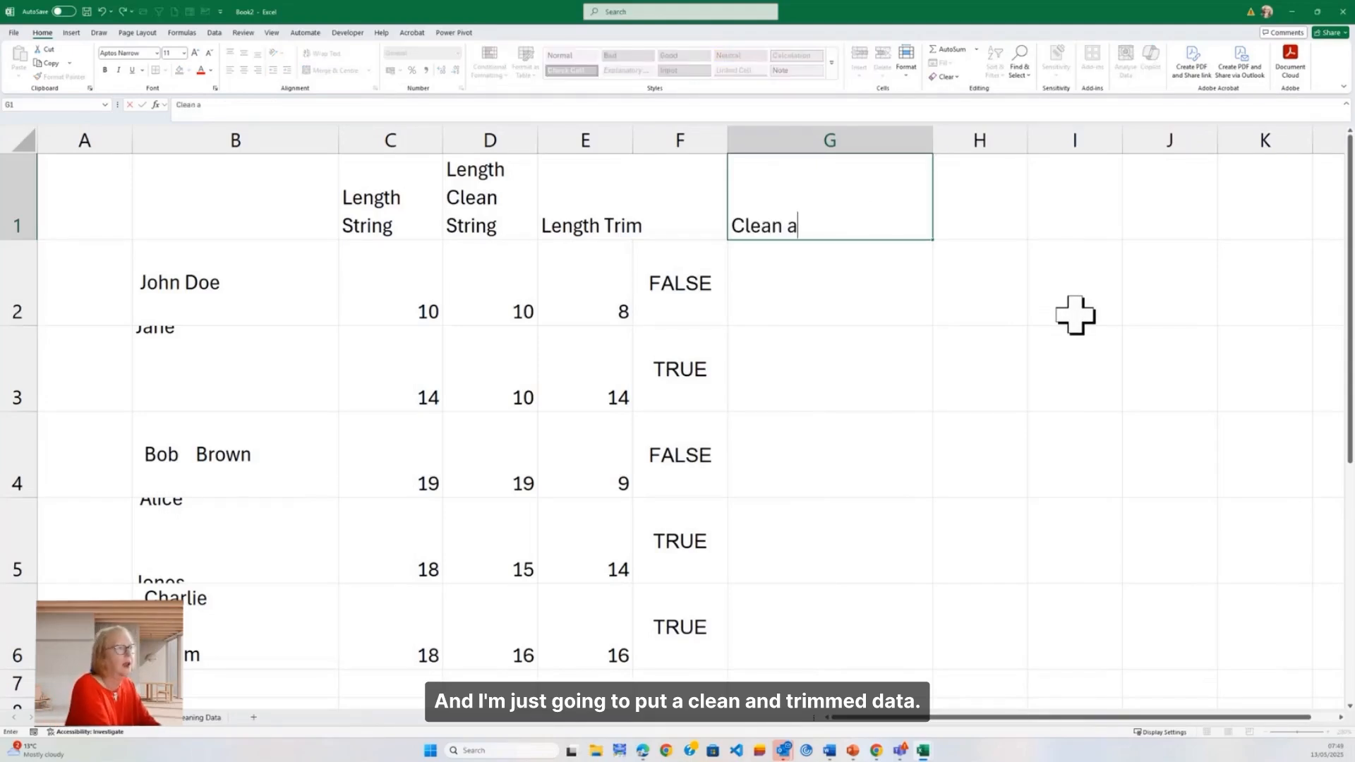
{"action": "type", "text": "nd Trimmed"}
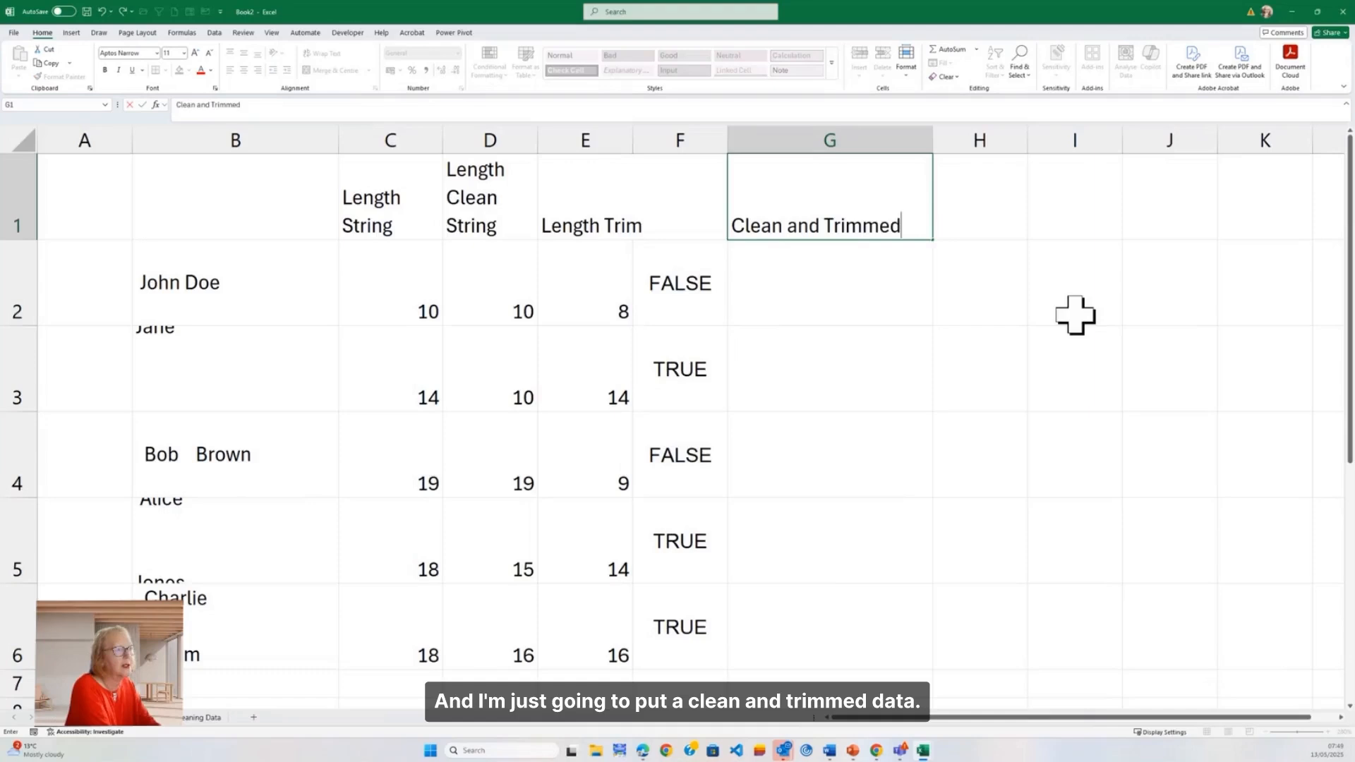
{"action": "key", "text": "Tab"}
Step: Enter =CLEAN(TRIM(B2)) in G2 under Clean and Trimmed and fill the formula down to G6
{"action": "key", "text": "Down"}
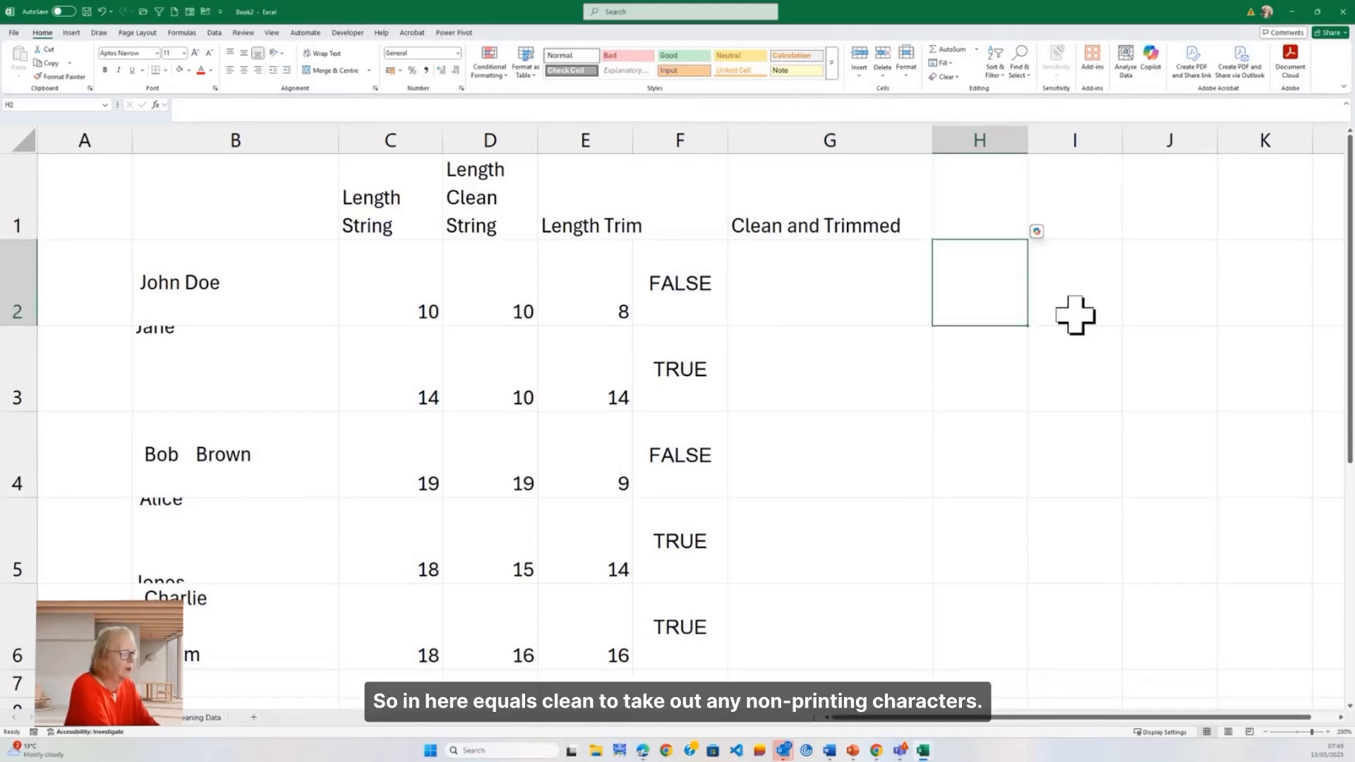
{"action": "key", "text": "Left"}
{"action": "type", "text": "="}
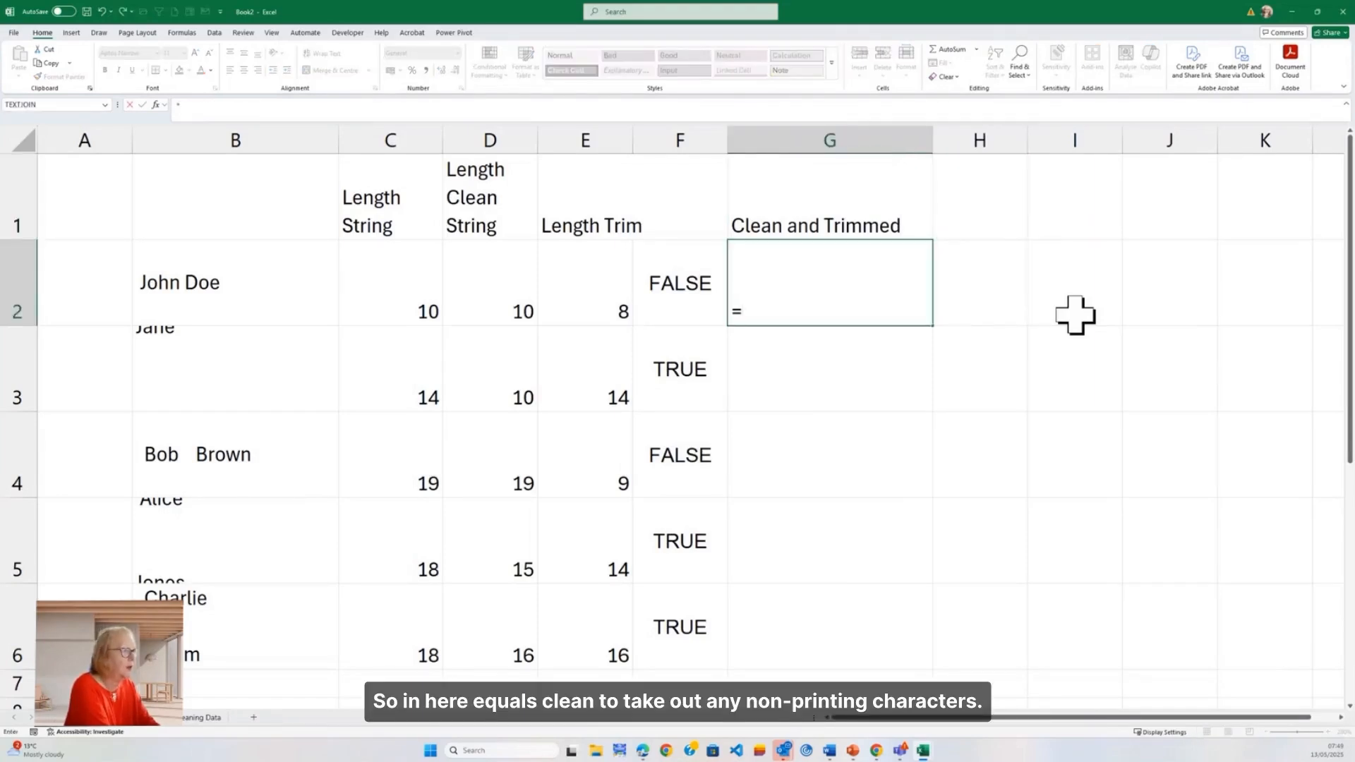
{"action": "type", "text": "C"}
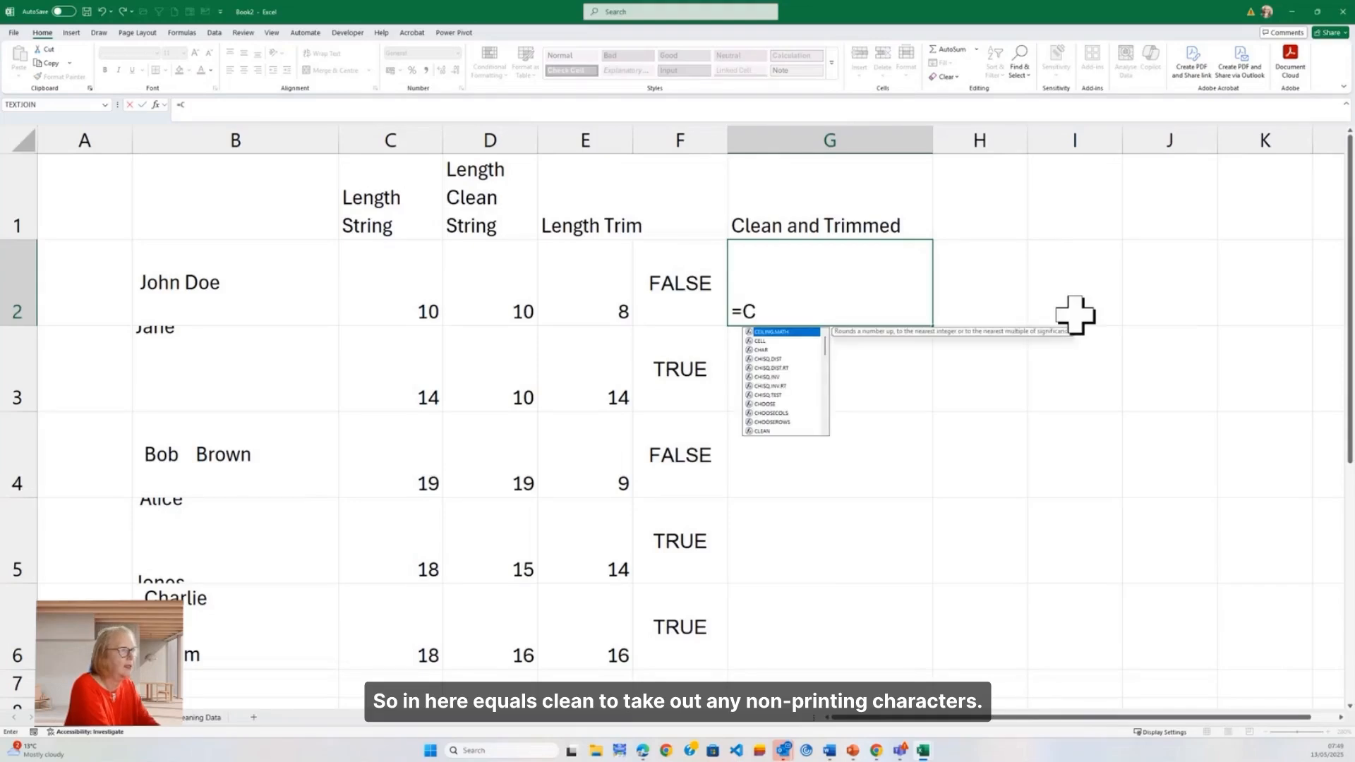
{"action": "type", "text": "lean("}
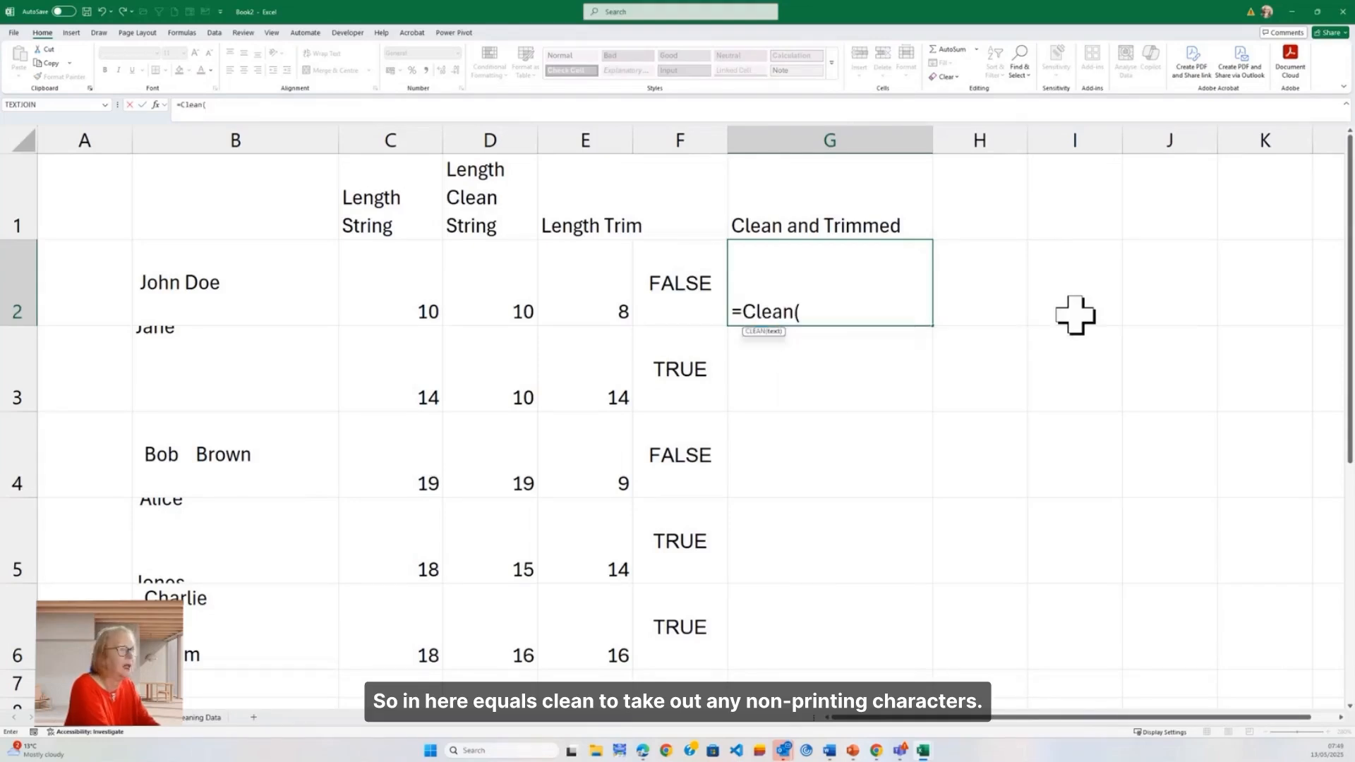
{"action": "type", "text": "Tr"}
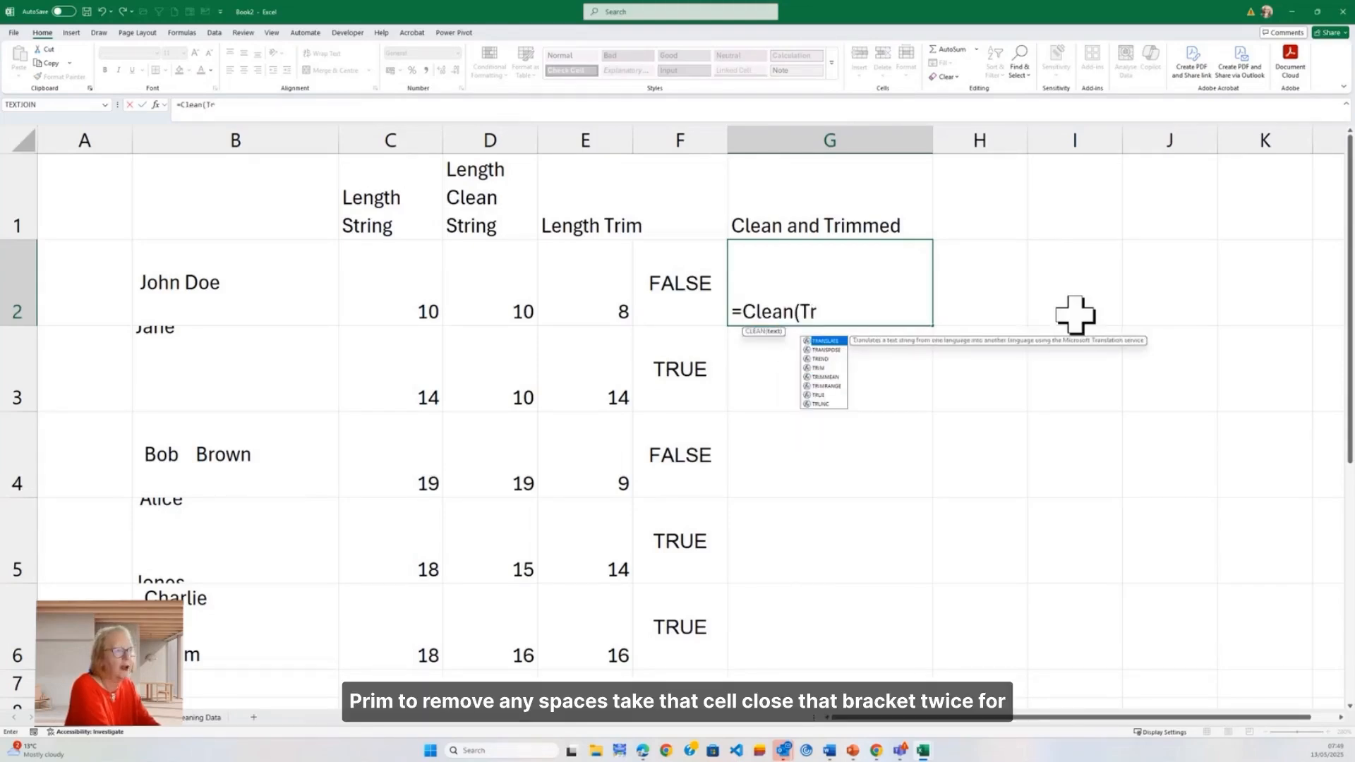
{"action": "type", "text": "im"}
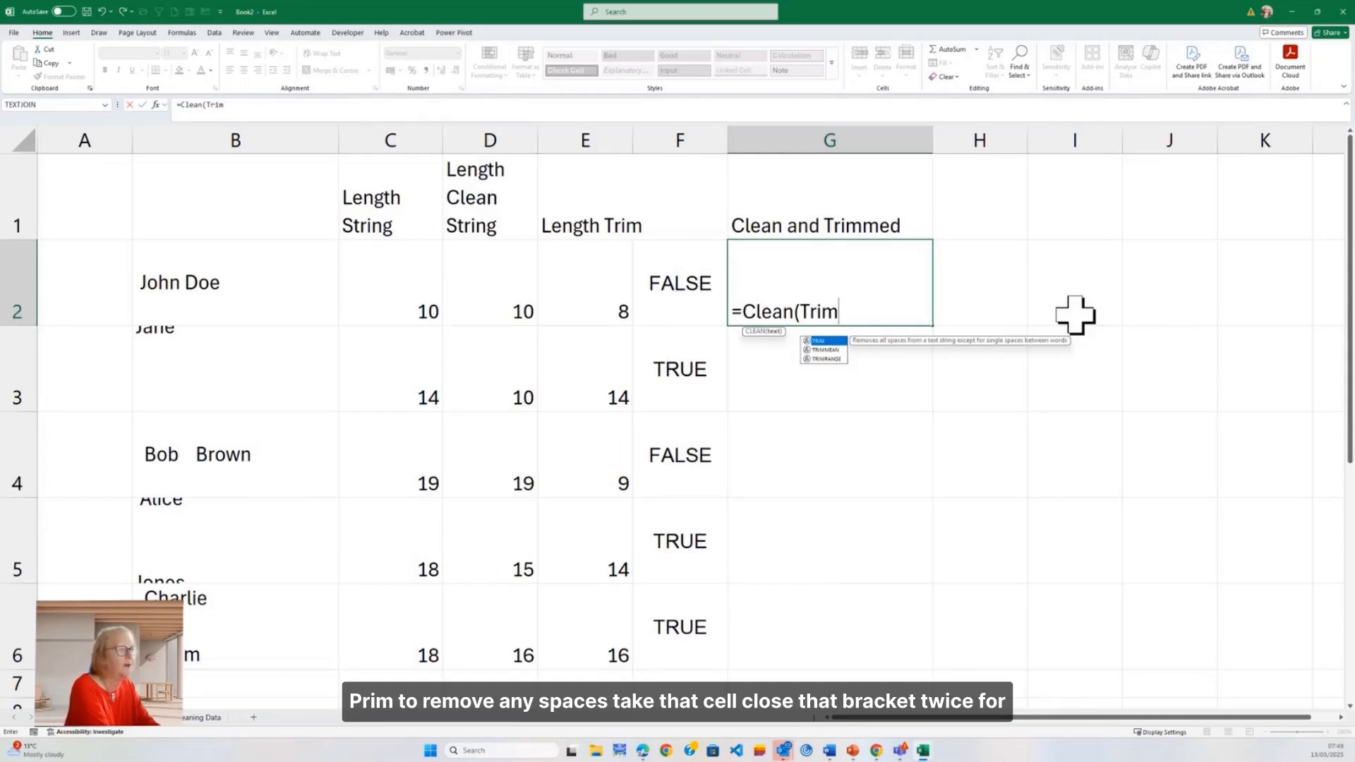
{"action": "type", "text": "("}
{"action": "key", "text": "Left"}
{"action": "key", "text": "Left"}
{"action": "key", "text": "Left"}
{"action": "key", "text": "Left"}
{"action": "key", "text": "Left"}
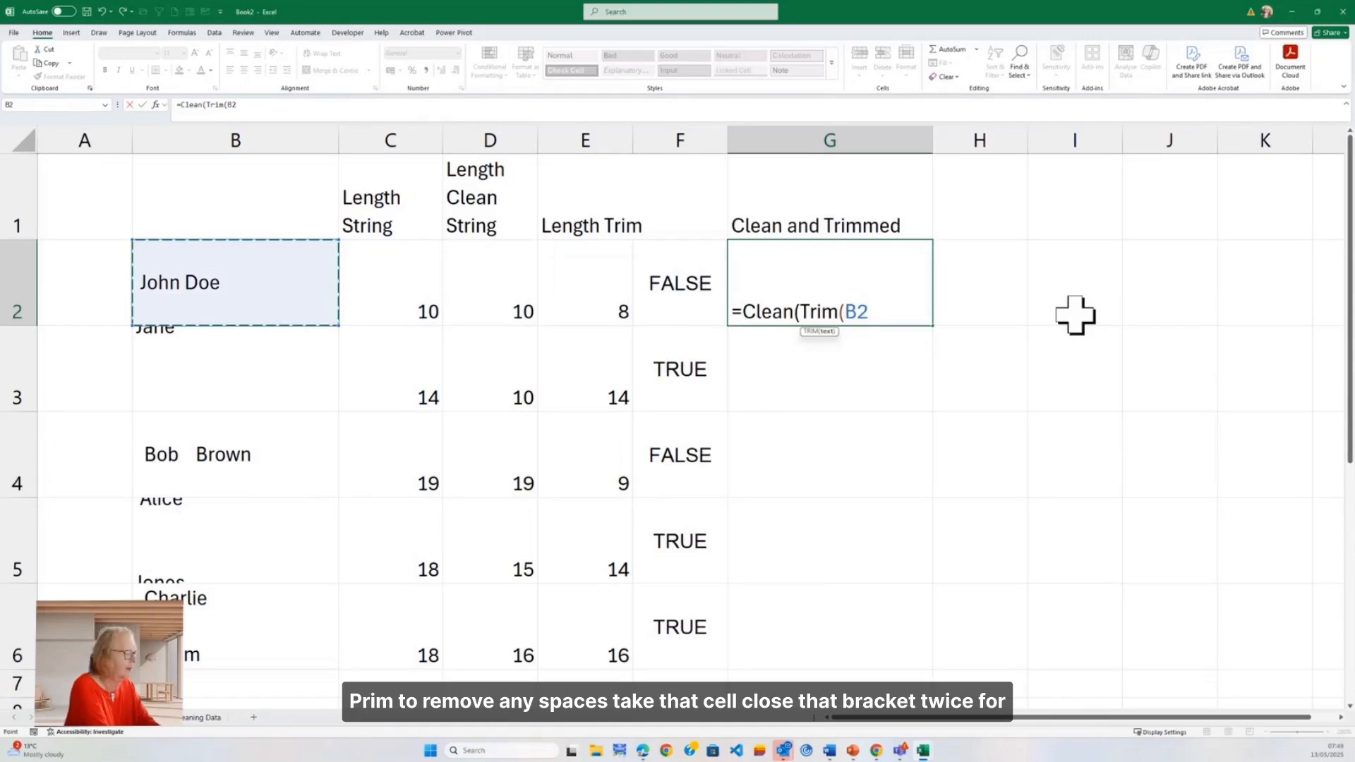
{"action": "type", "text": "))"}
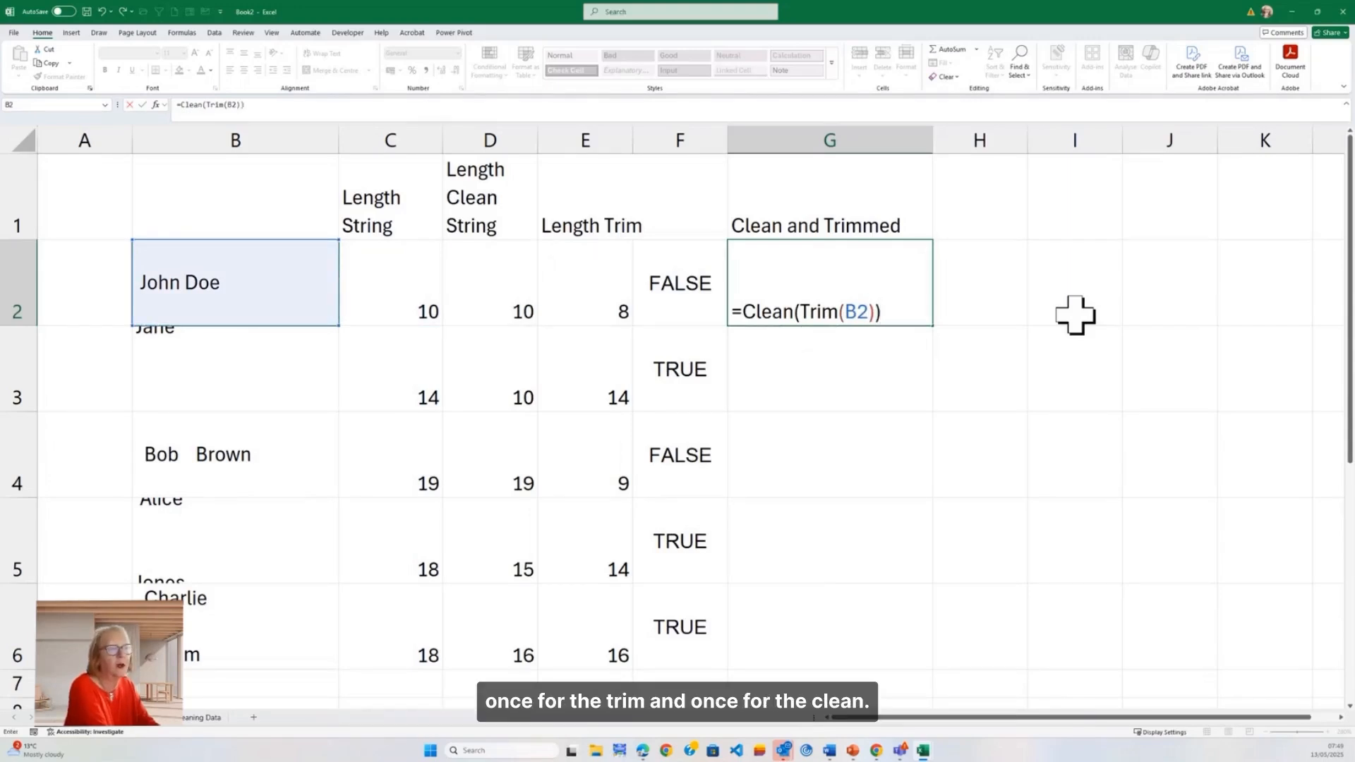
{"action": "key", "text": "Tab"}
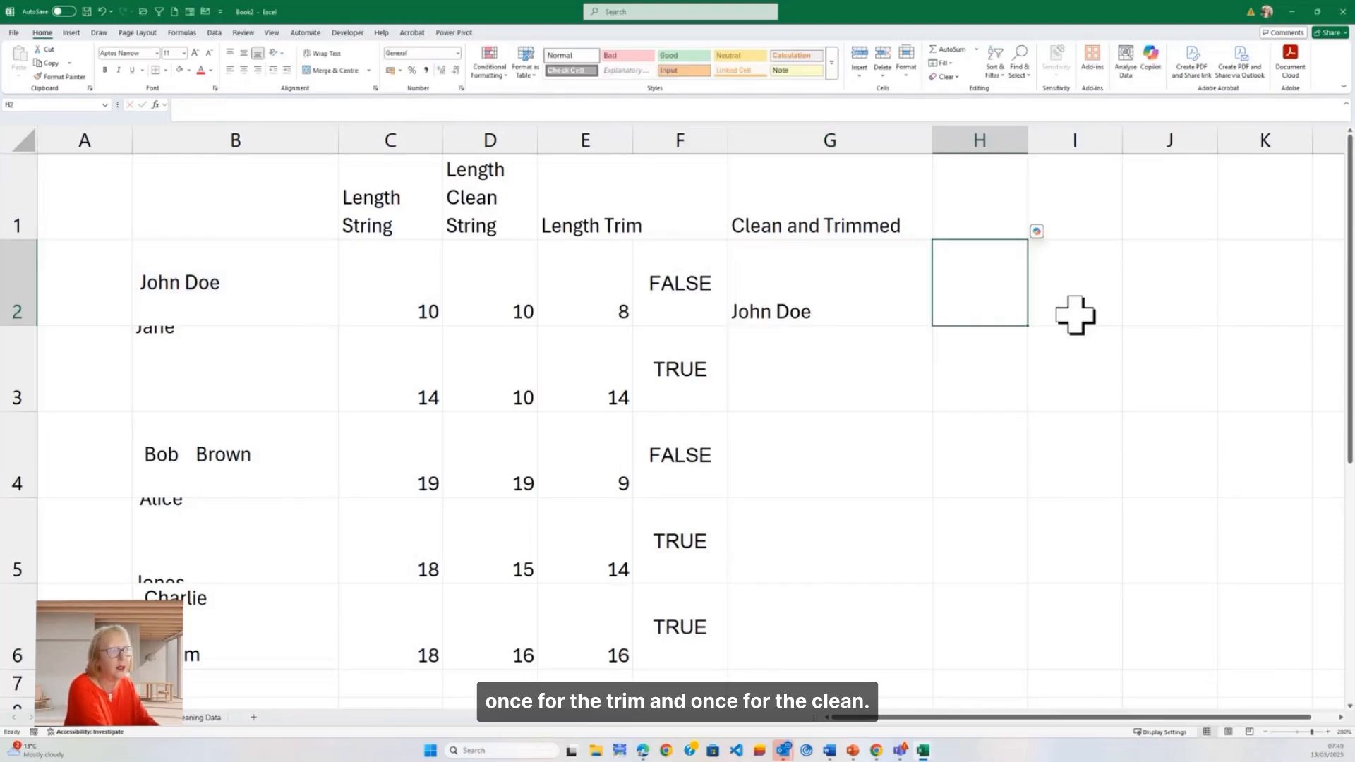
{"action": "key", "text": "Left"}
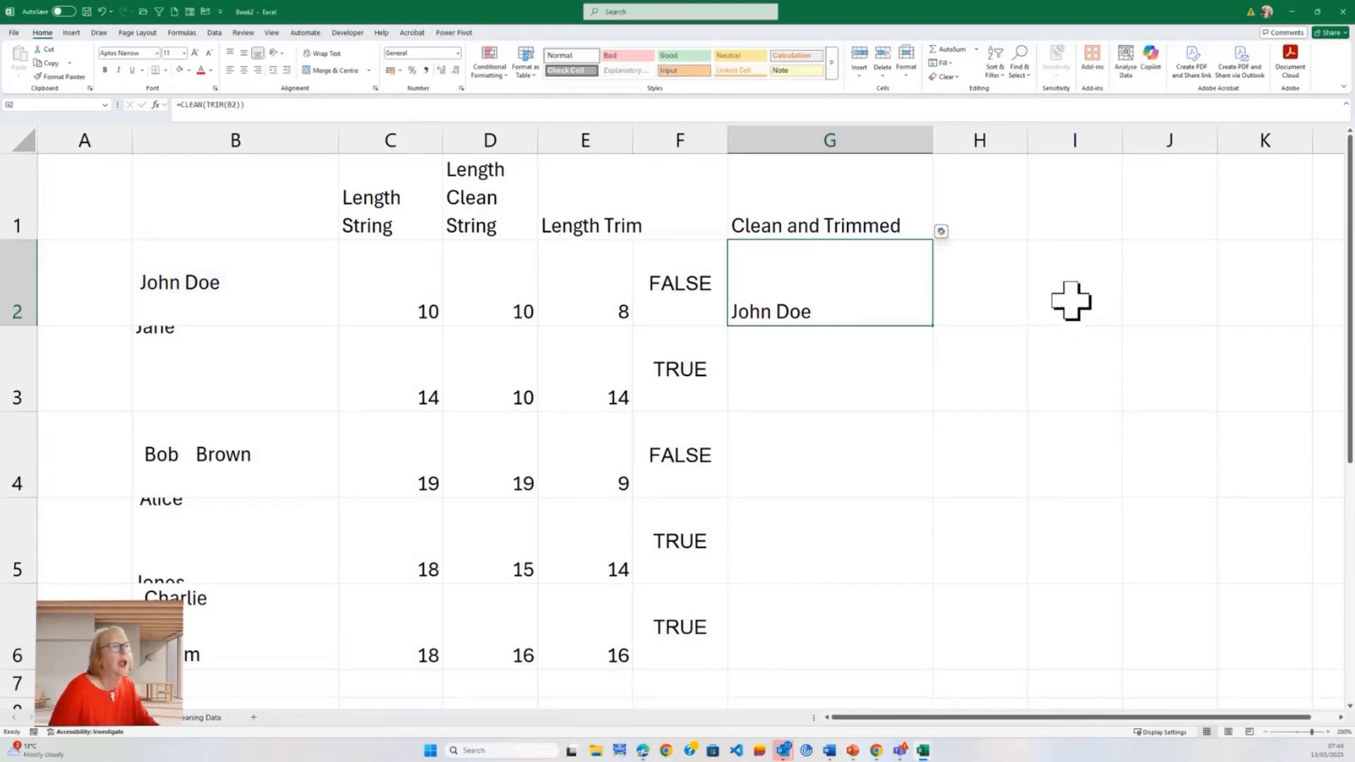
{"action": "double_click", "coordinate": [933, 325]}
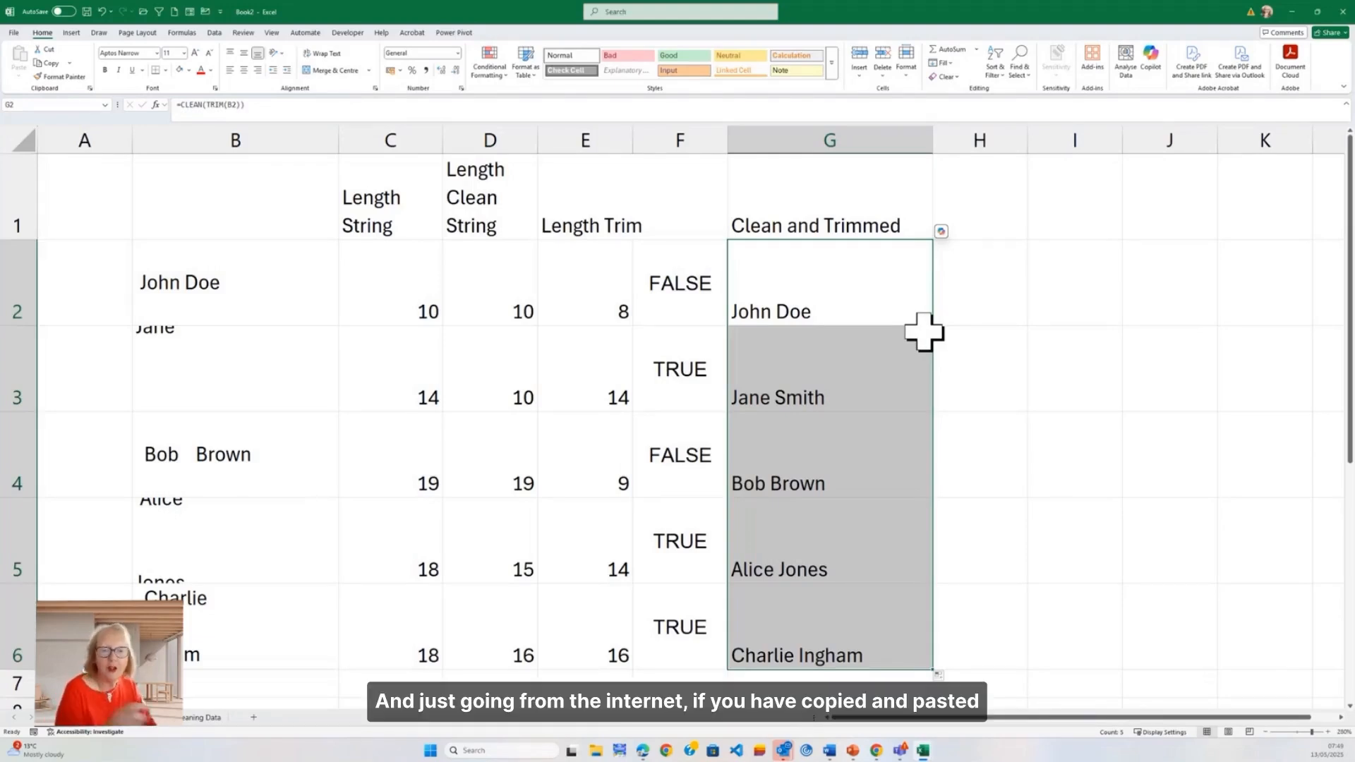
Step: On the weather data sheet, enter =CLEAN(TRIM(B6)) in B10 and fill it across to Q10 for all hourly temperatures
{"action": "left_click", "coordinate": [212, 716]}
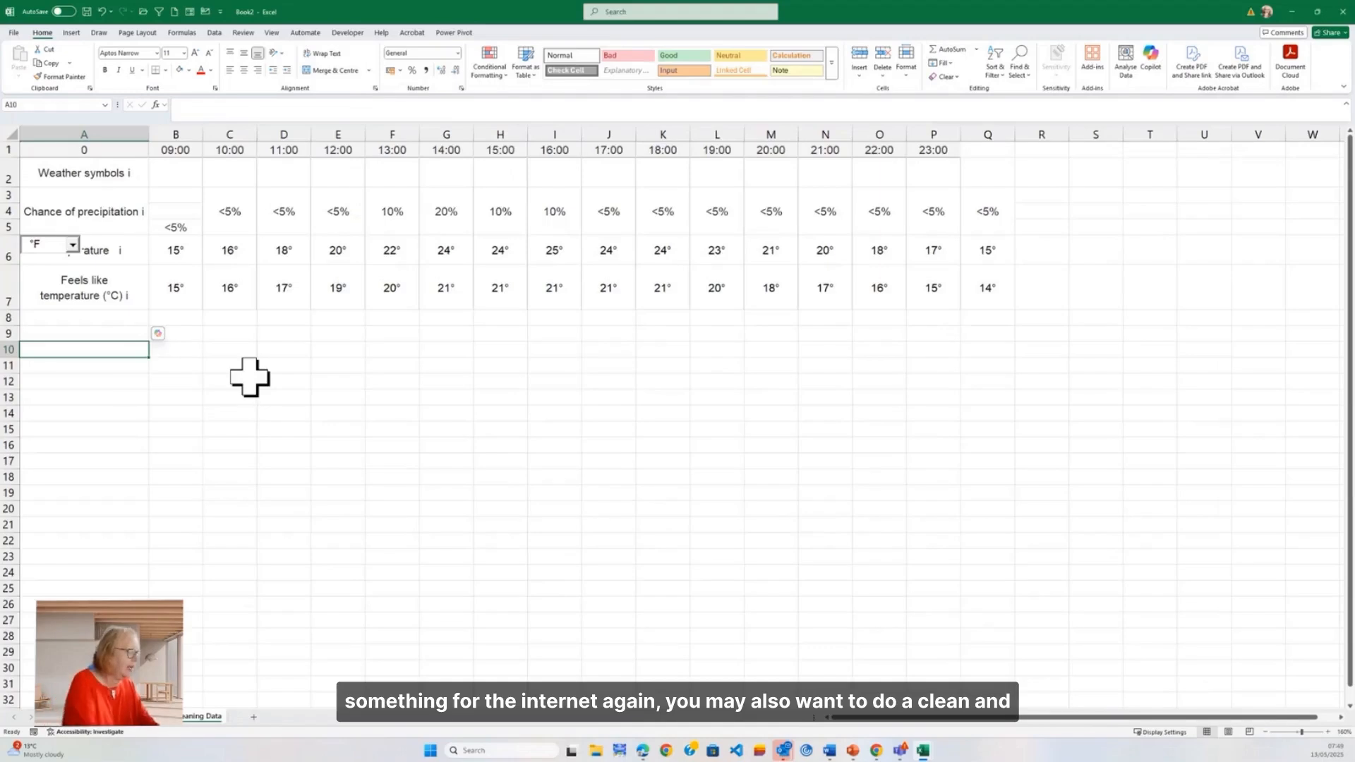
{"action": "type", "text": "Clea"}
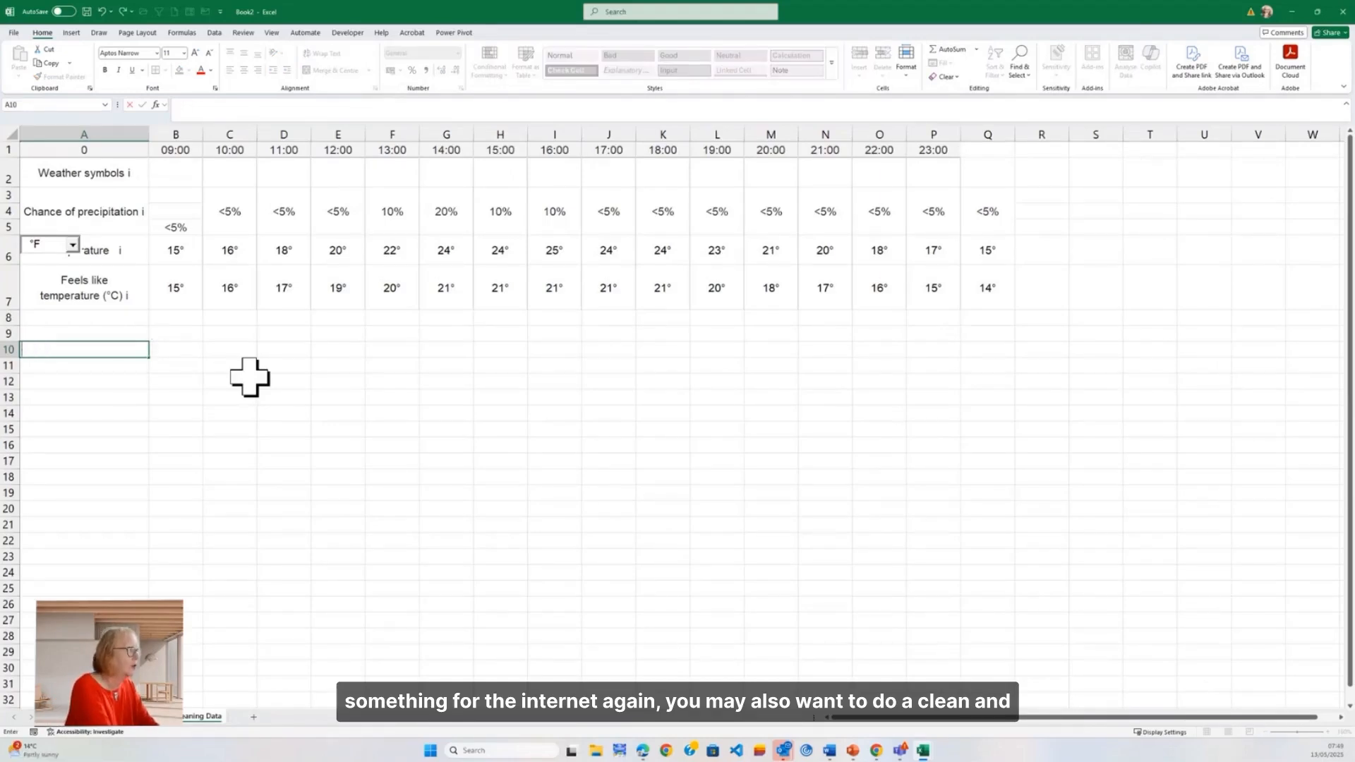
{"action": "key", "text": "Tab"}
{"action": "type", "text": "="}
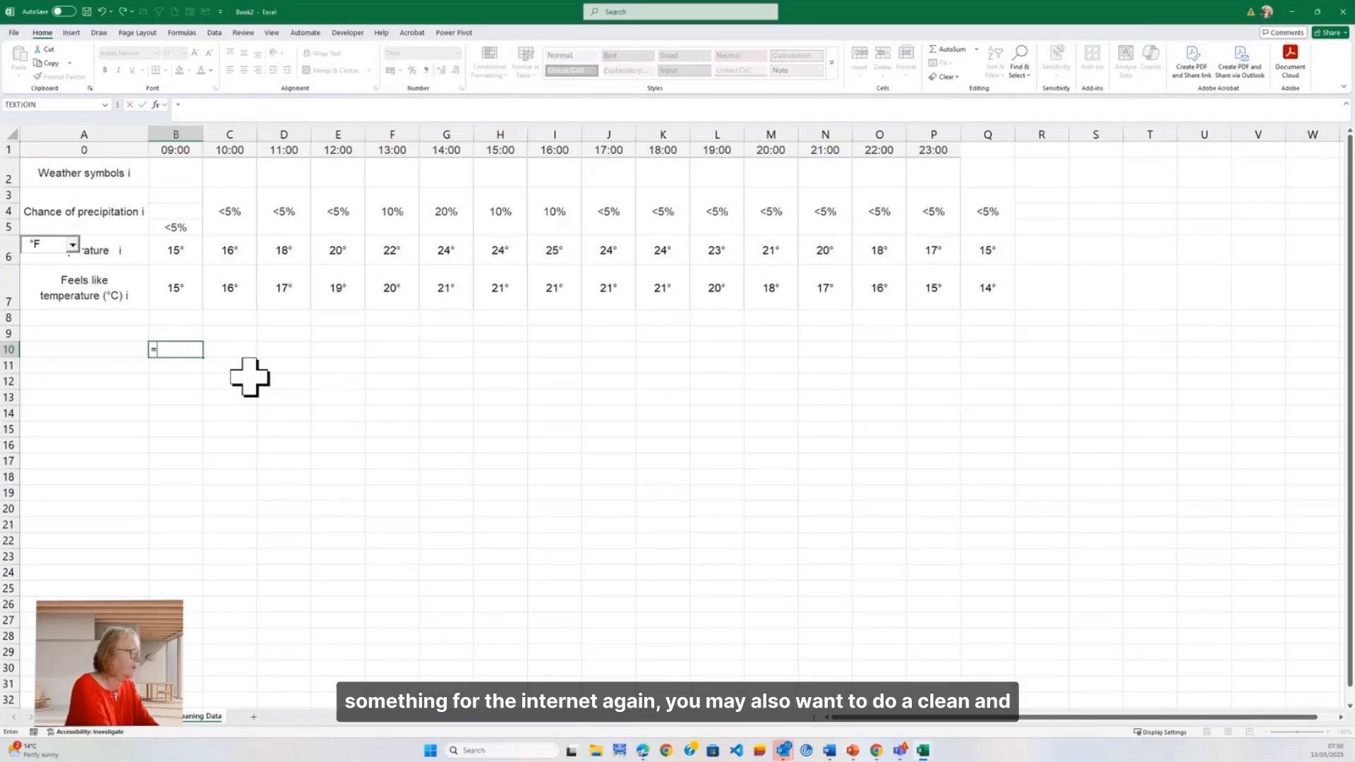
{"action": "type", "text": "clean"}
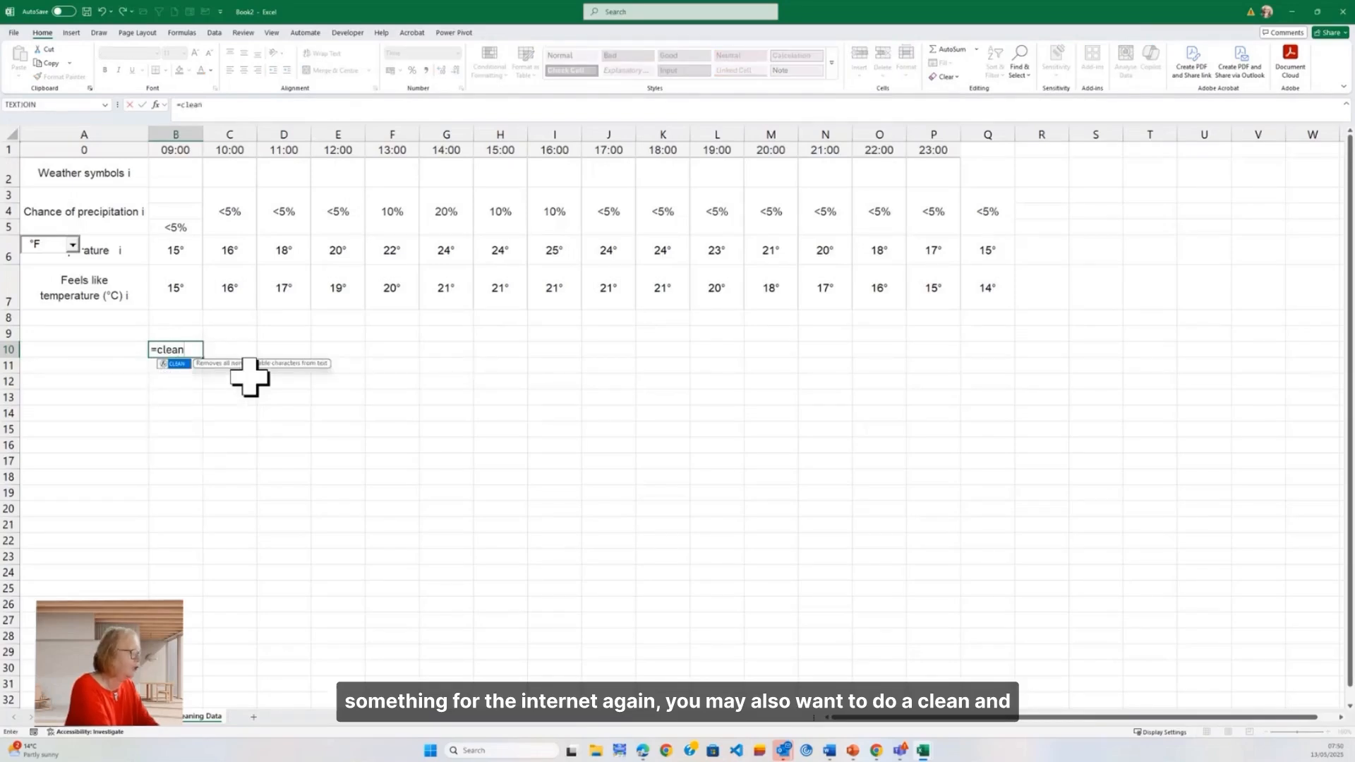
{"action": "type", "text": "(trim"}
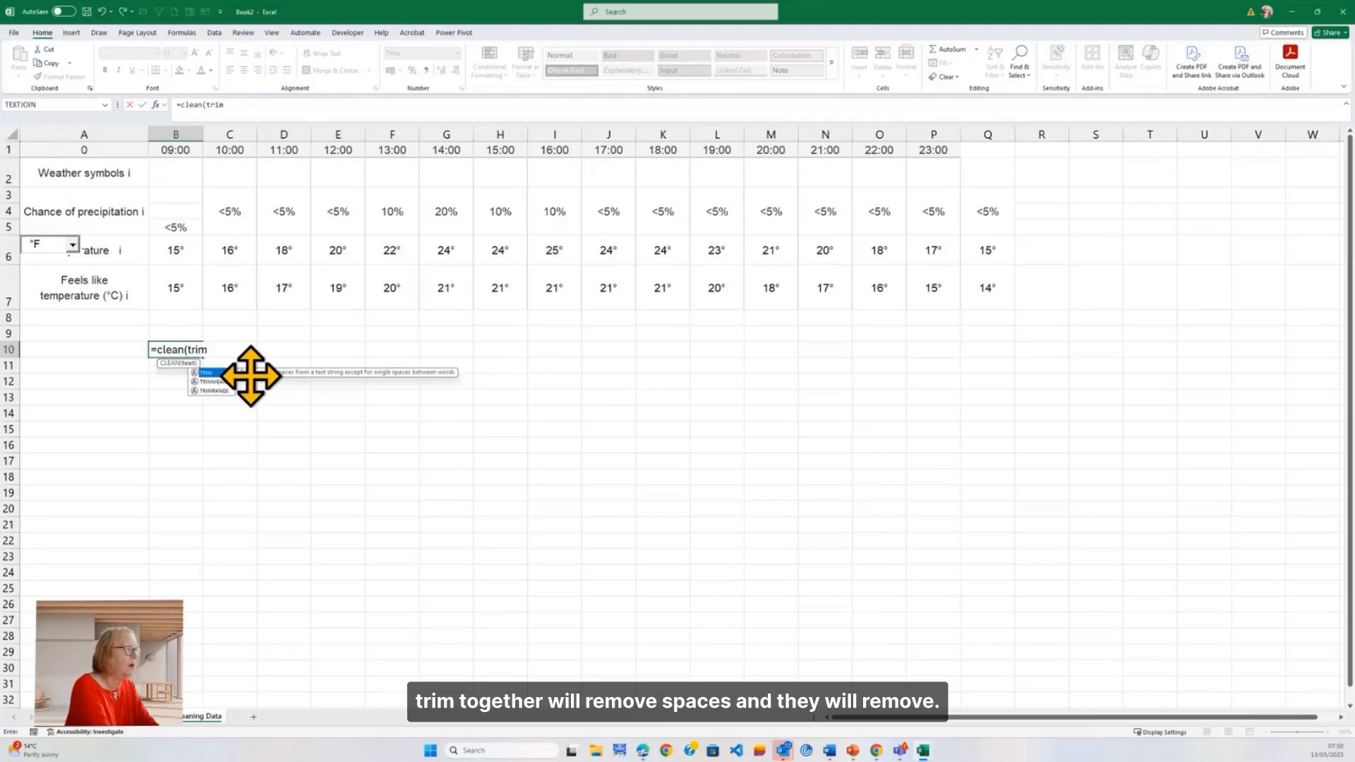
{"action": "type", "text": "("}
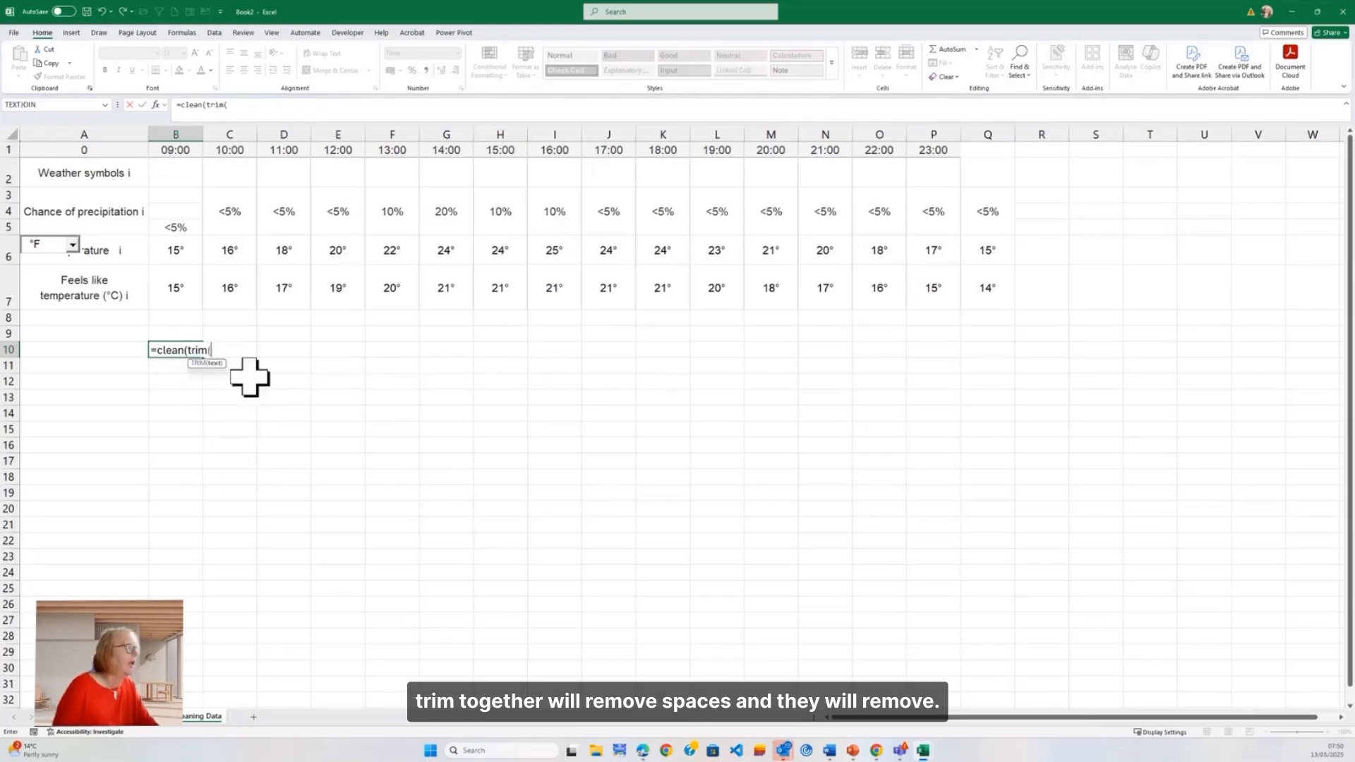
{"action": "left_click", "coordinate": [169, 254]}
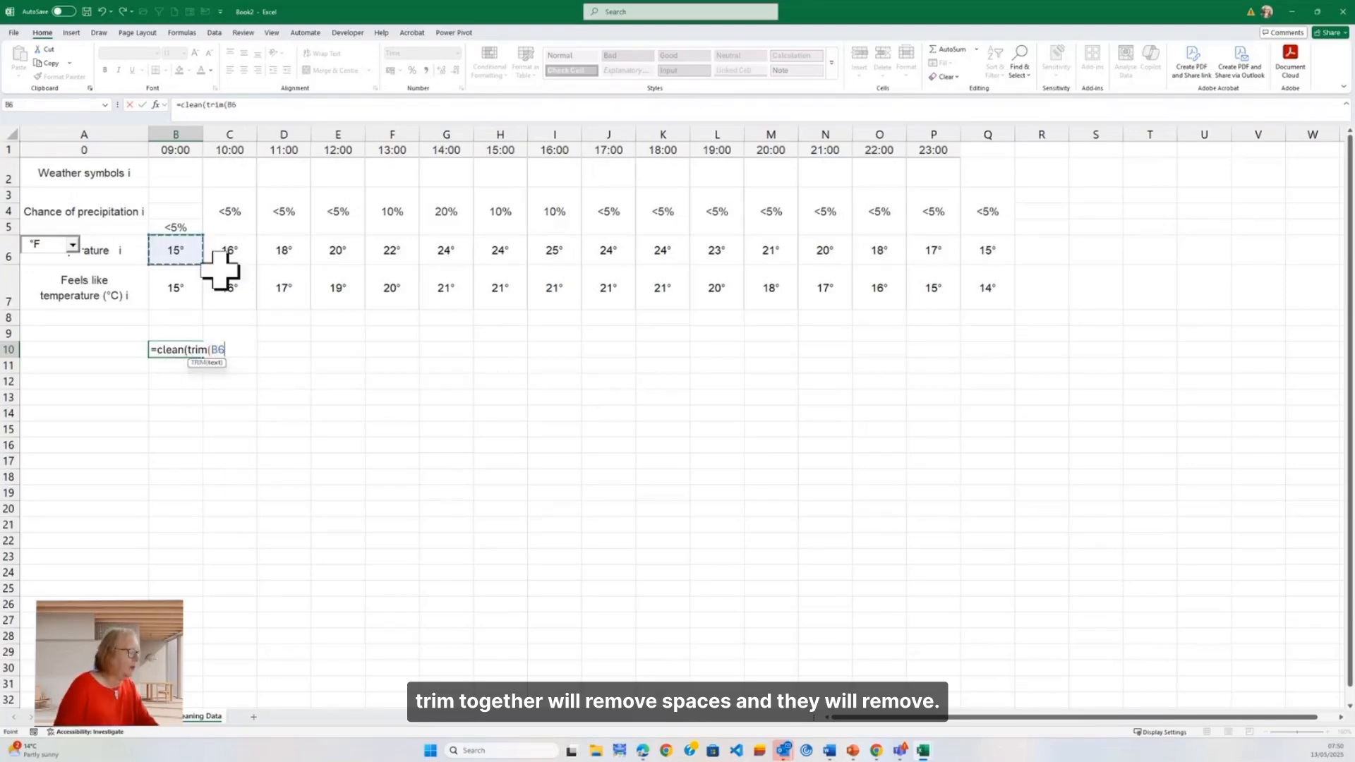
{"action": "type", "text": "))"}
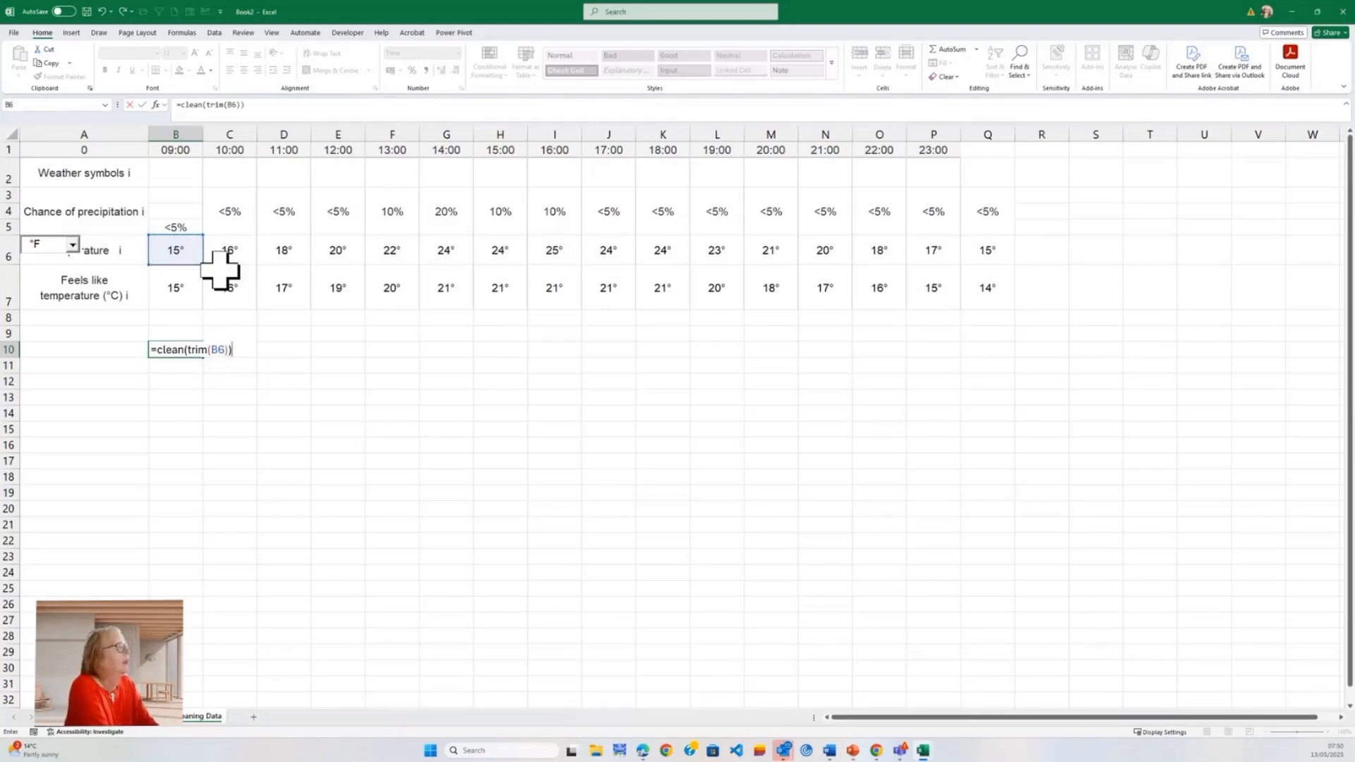
{"action": "key", "text": "ctrl+Return"}
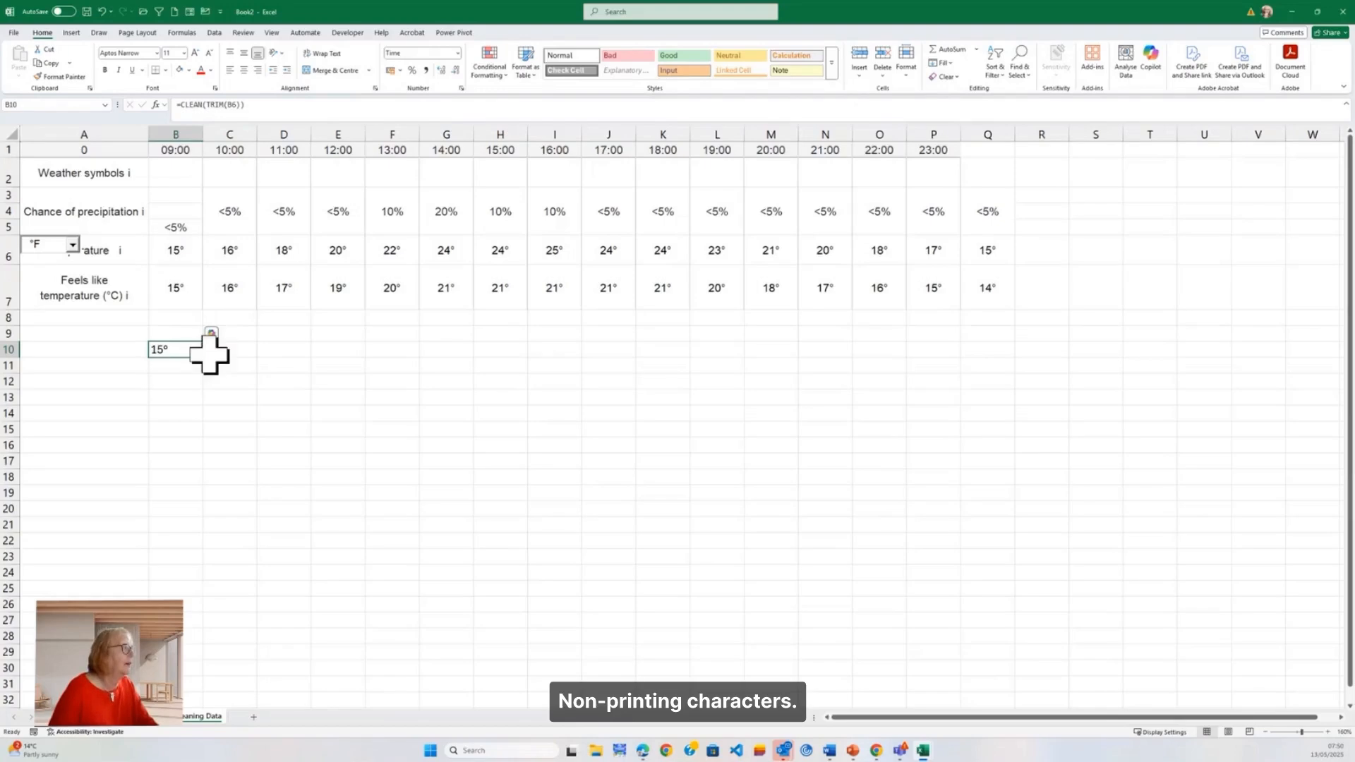
{"action": "left_click_drag", "start_coordinate": [204, 358], "coordinate": [1007, 385]}
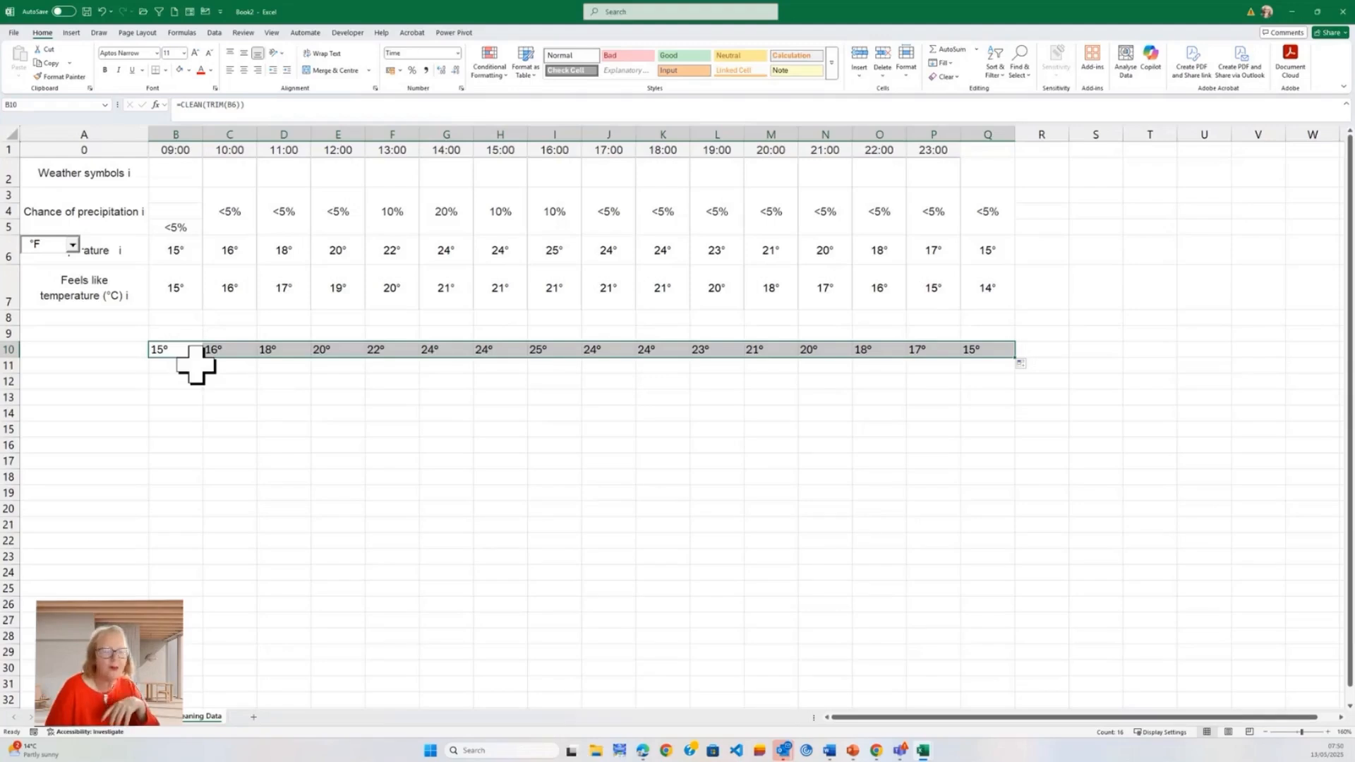
Step: Return to the worksheet containing the list of names and the length comparisons
{"action": "left_click", "coordinate": [137, 720]}
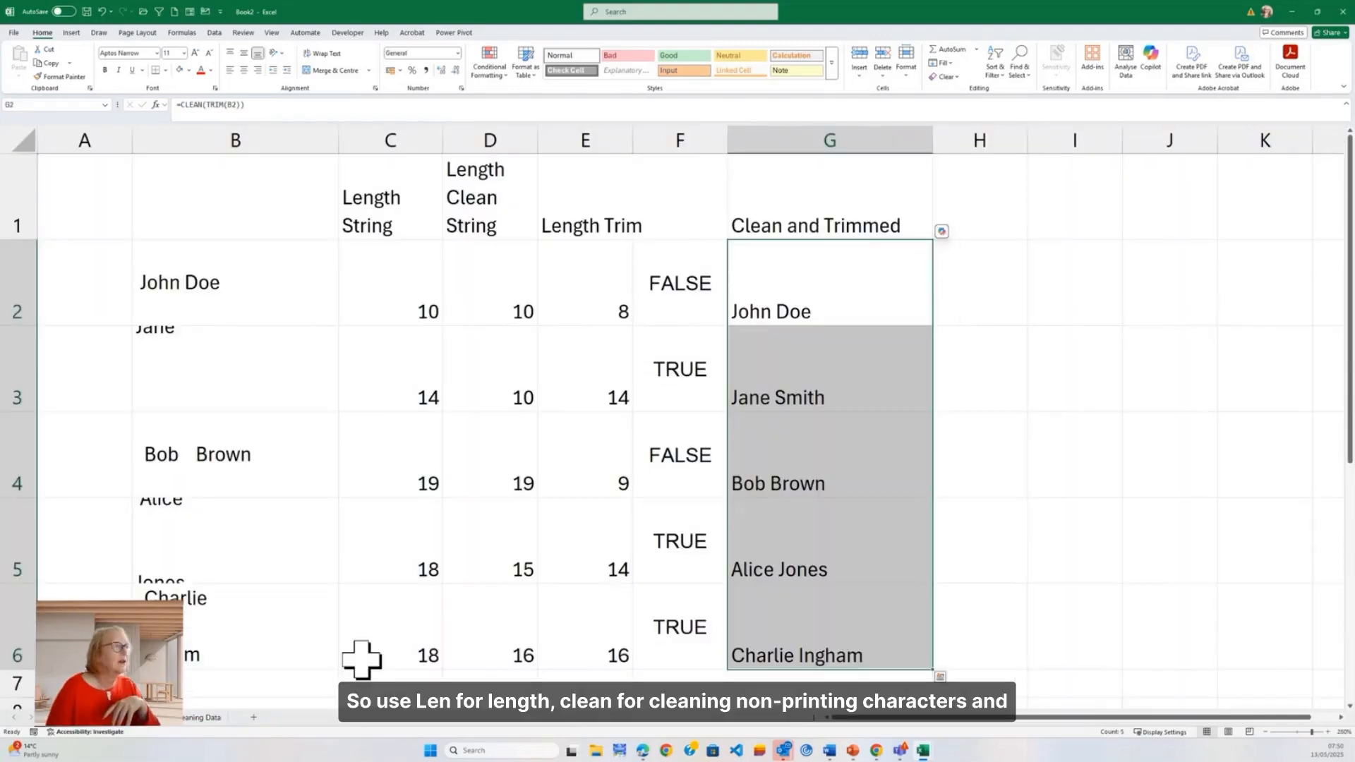